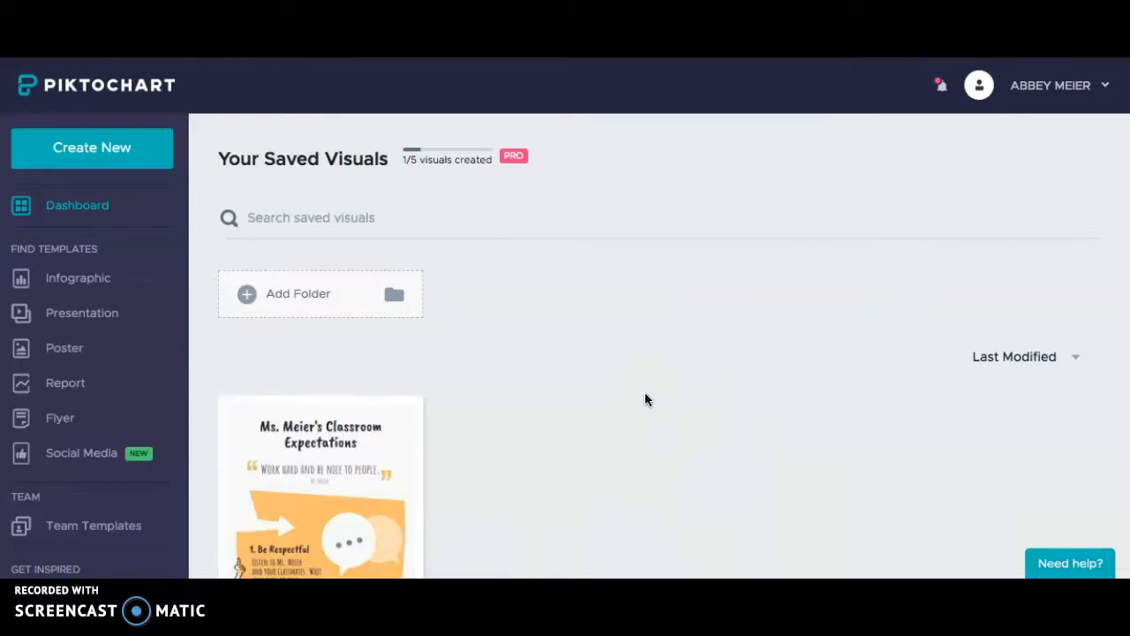
Choose Create New and pick the Infographic option to reach the infographic templates
left_click(1072, 88)
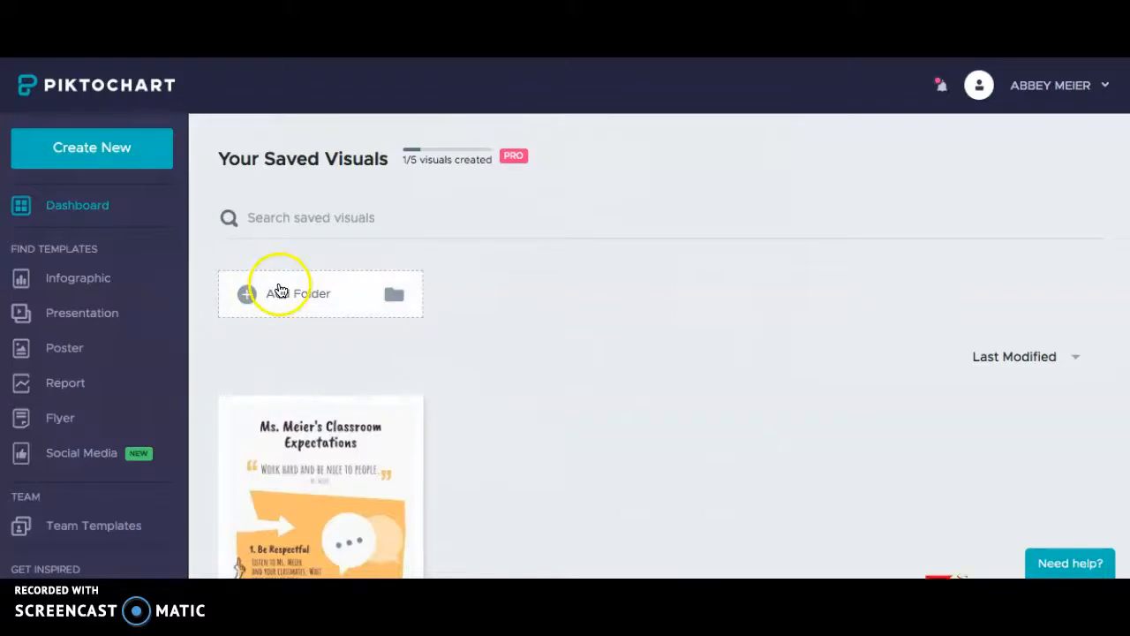
left_click(116, 165)
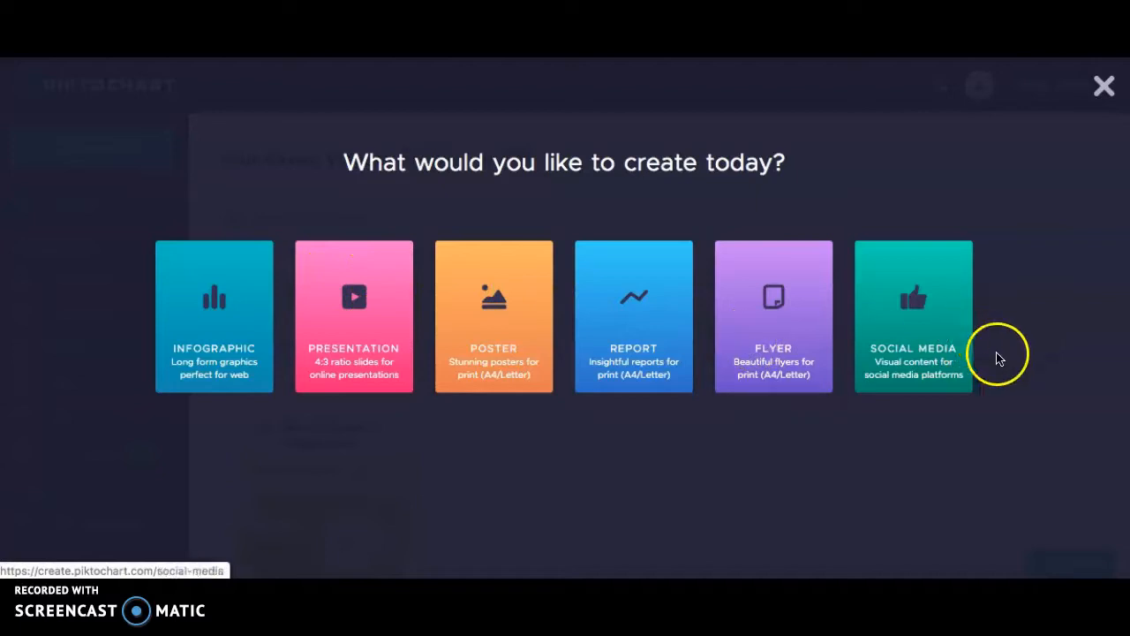
left_click(203, 322)
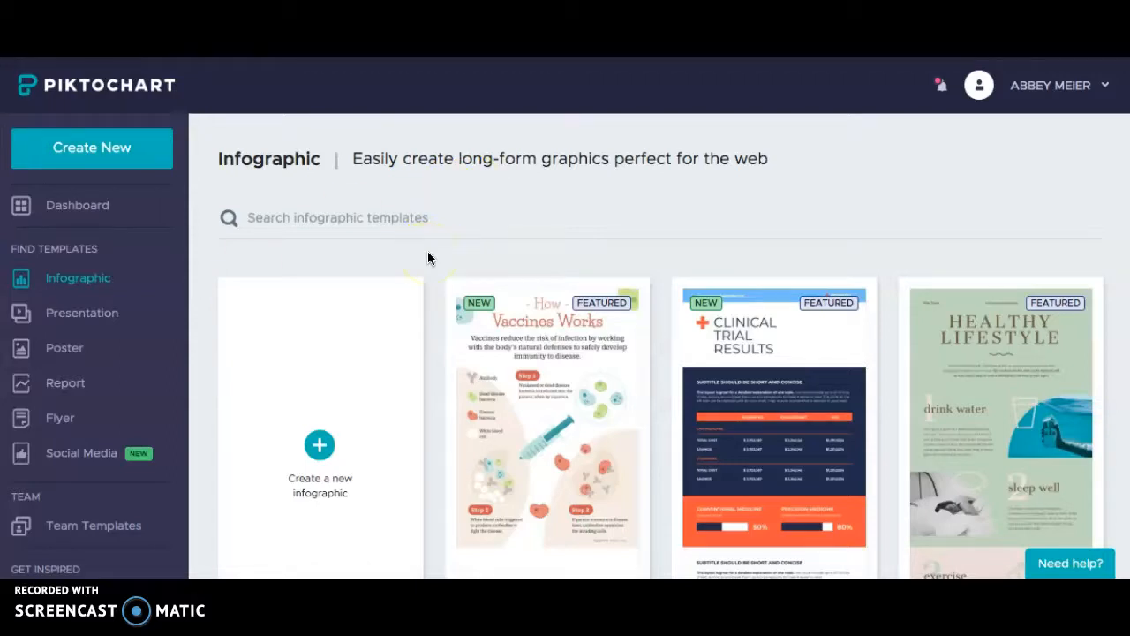
scroll(427, 257, "down", 7)
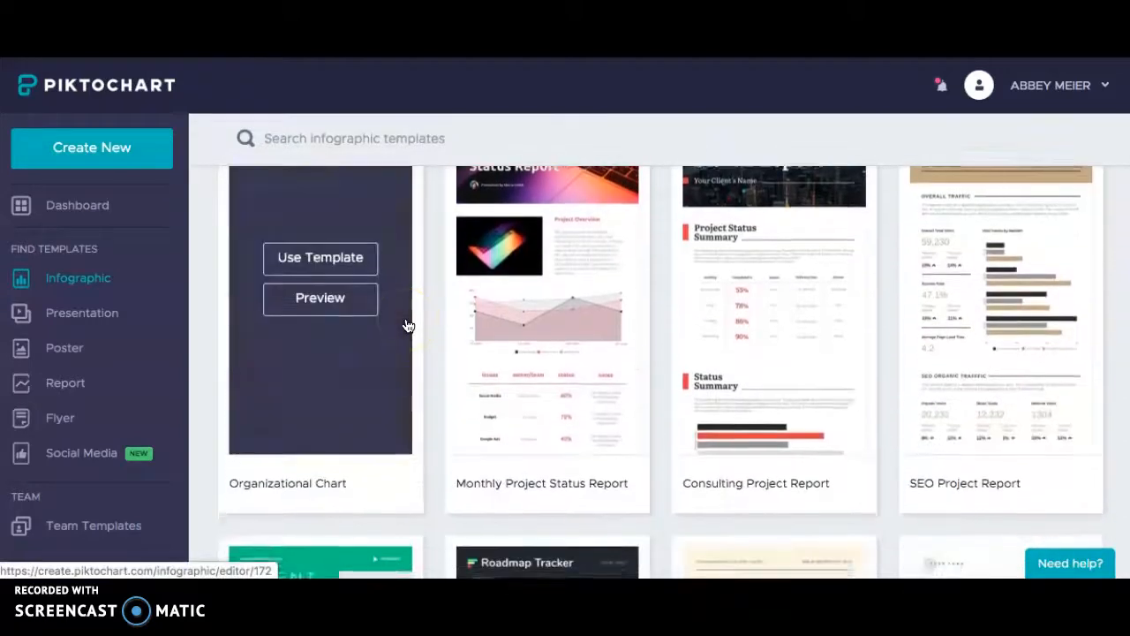
scroll(409, 318, "down", 14)
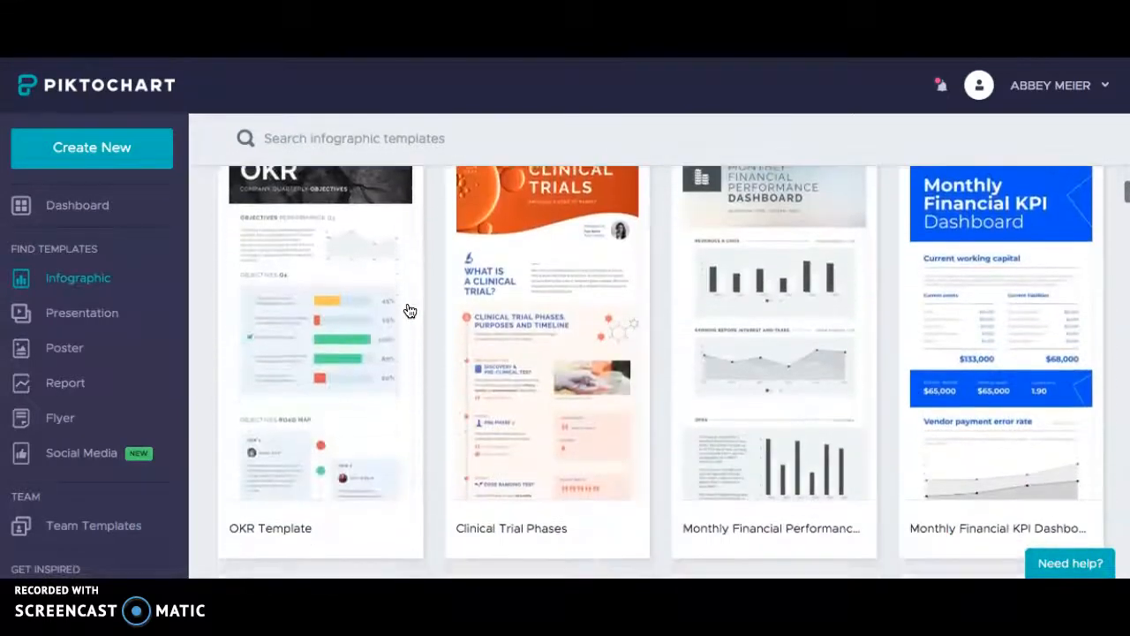
scroll(428, 313, "down", 1)
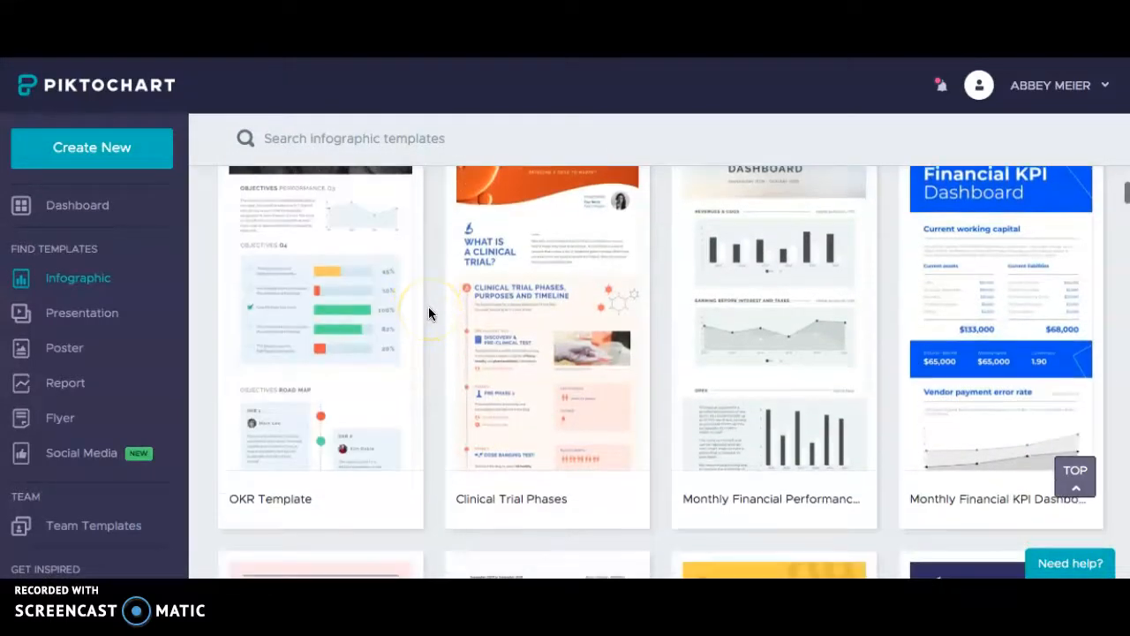
scroll(430, 307, "down", 5)
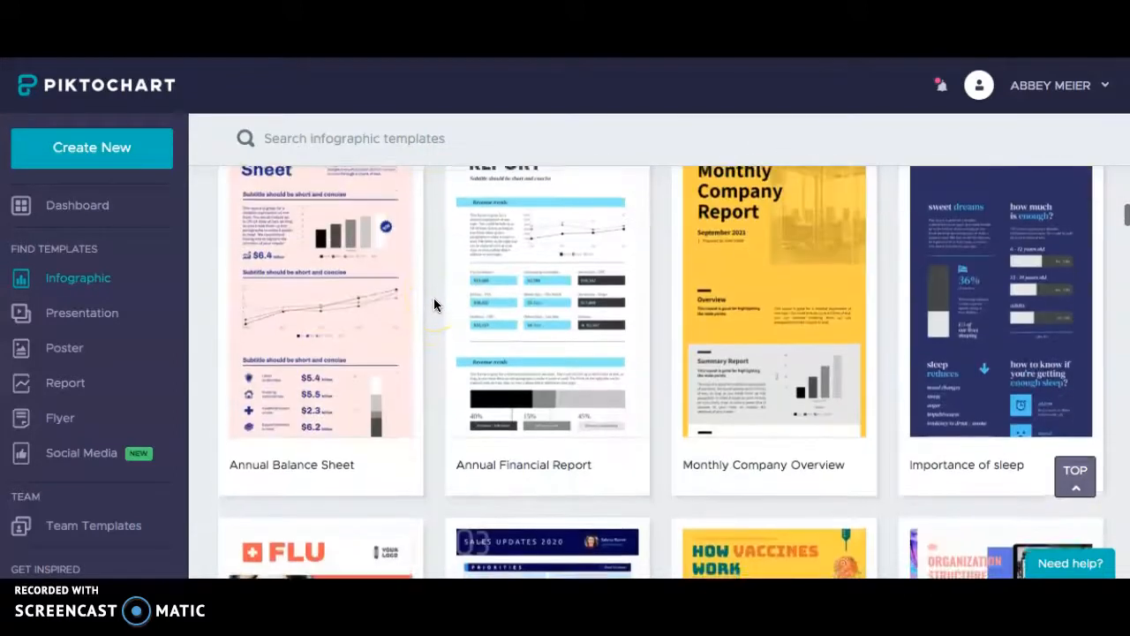
scroll(434, 304, "down", 5)
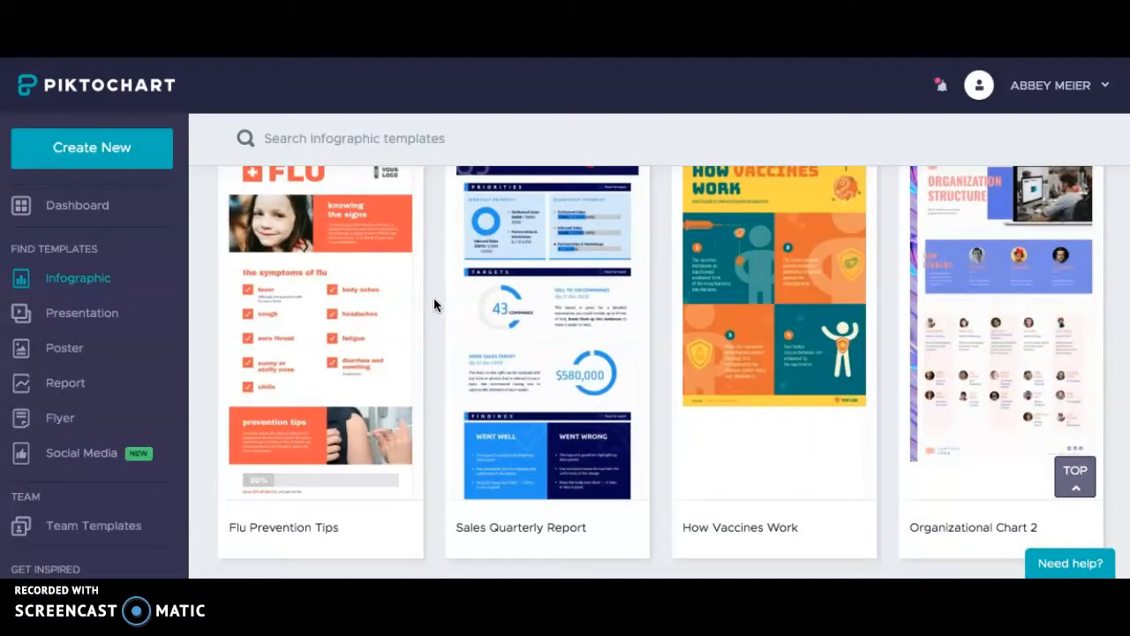
scroll(434, 305, "down", 15)
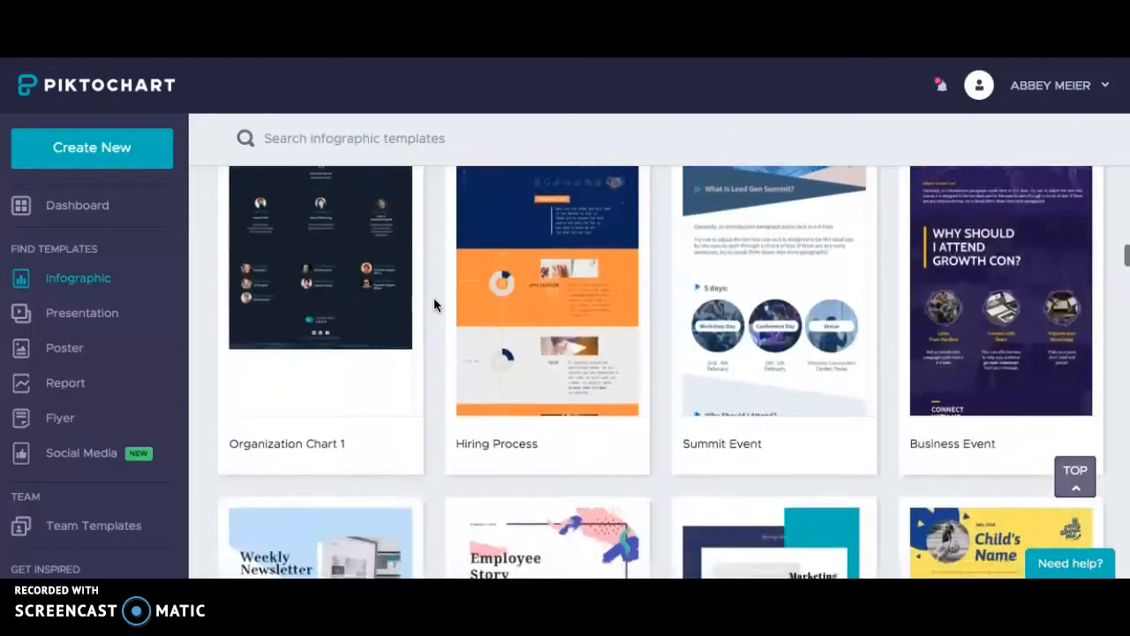
scroll(433, 304, "down", 13)
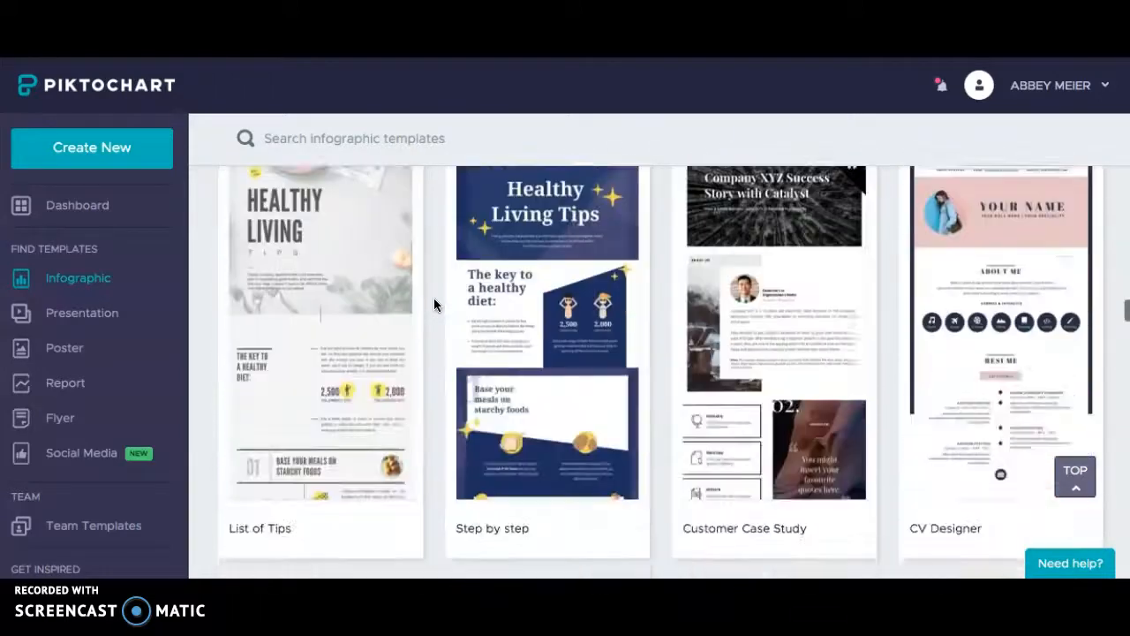
scroll(434, 304, "down", 15)
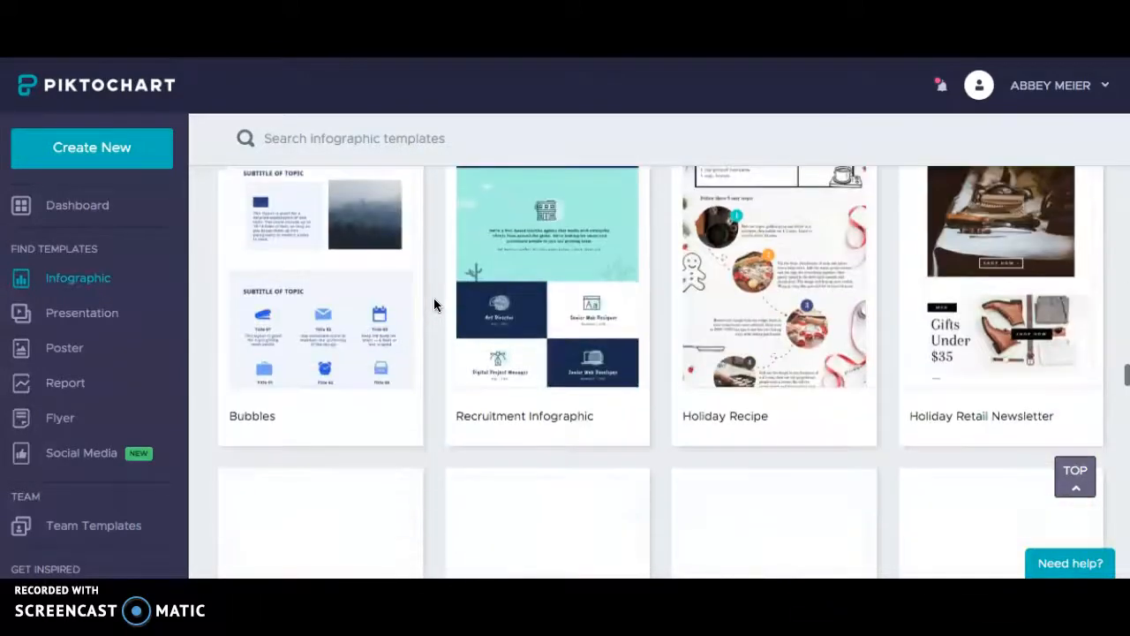
scroll(433, 305, "down", 13)
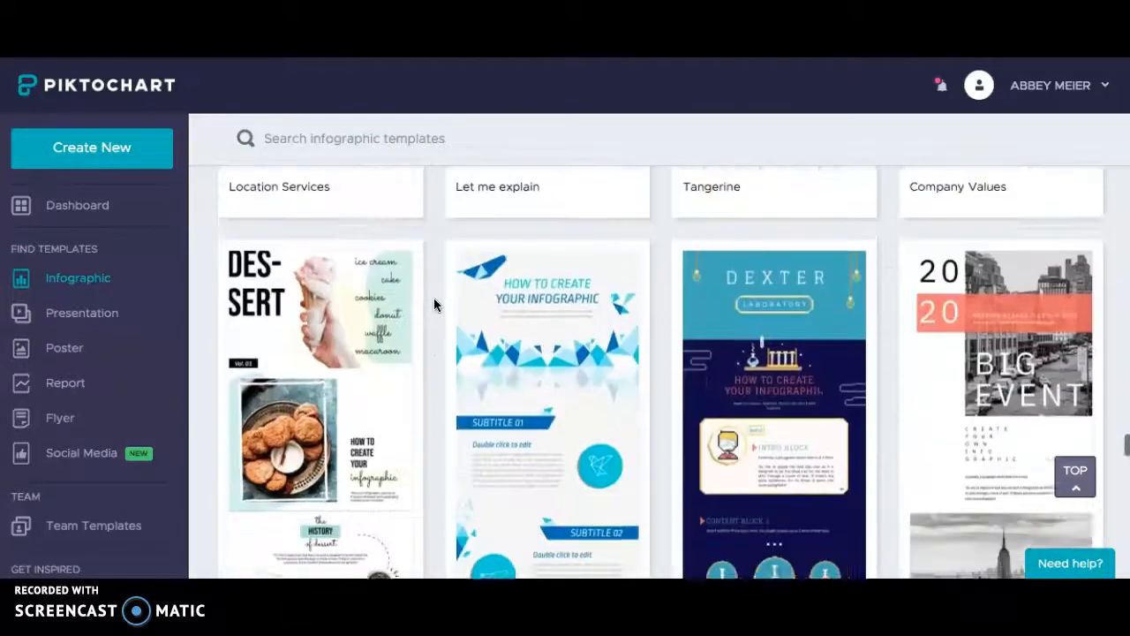
scroll(433, 304, "down", 9)
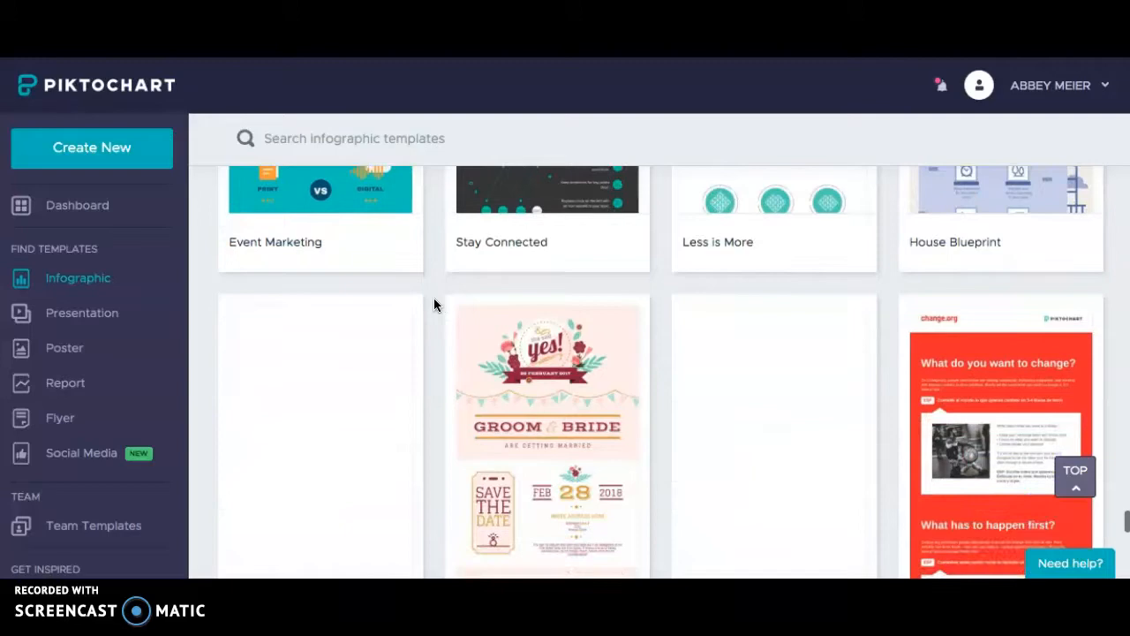
scroll(434, 305, "down", 8)
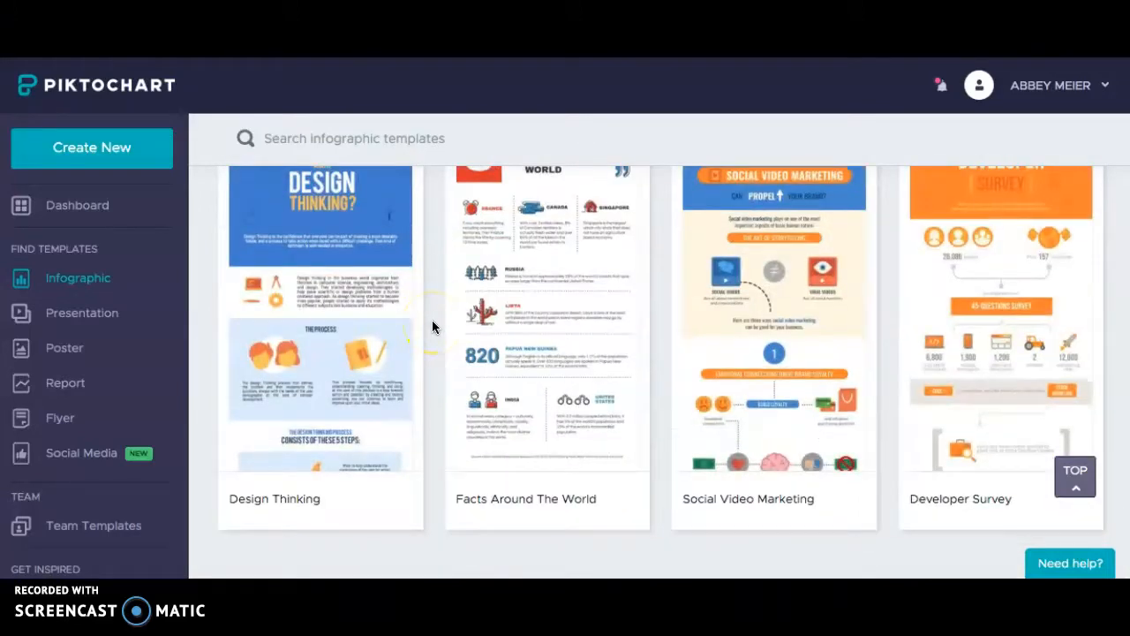
scroll(431, 327, "down", 12)
scroll(432, 327, "up", 20)
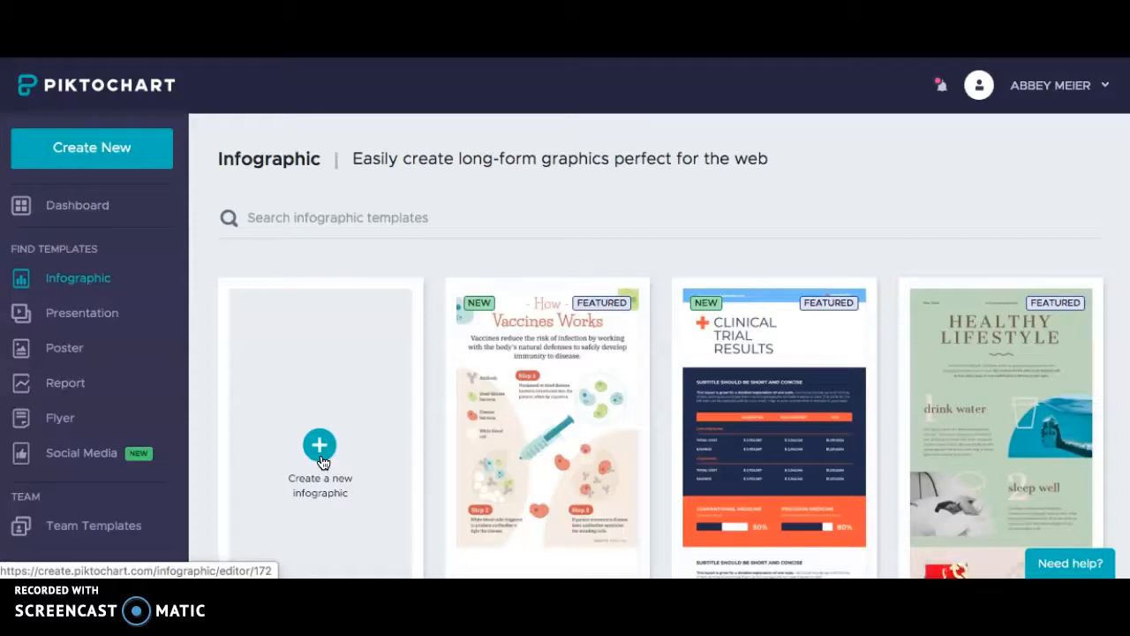
Browse the template gallery and use the Healthy Living template
scroll(698, 220, "down", 5)
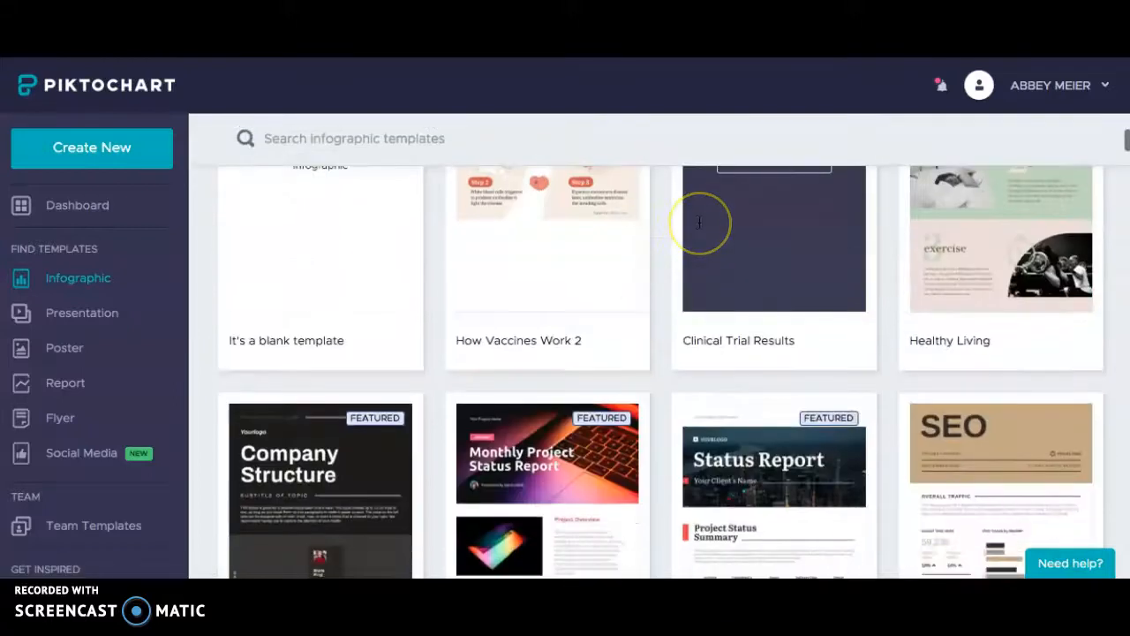
scroll(698, 221, "down", 2)
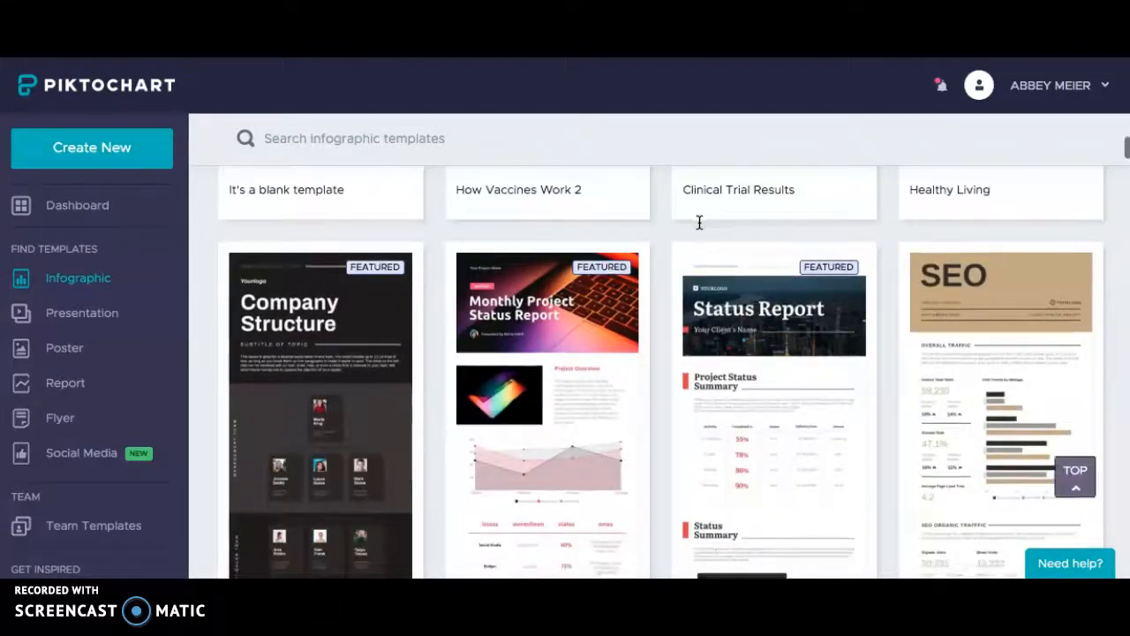
scroll(698, 222, "up", 5)
scroll(951, 320, "down", 1)
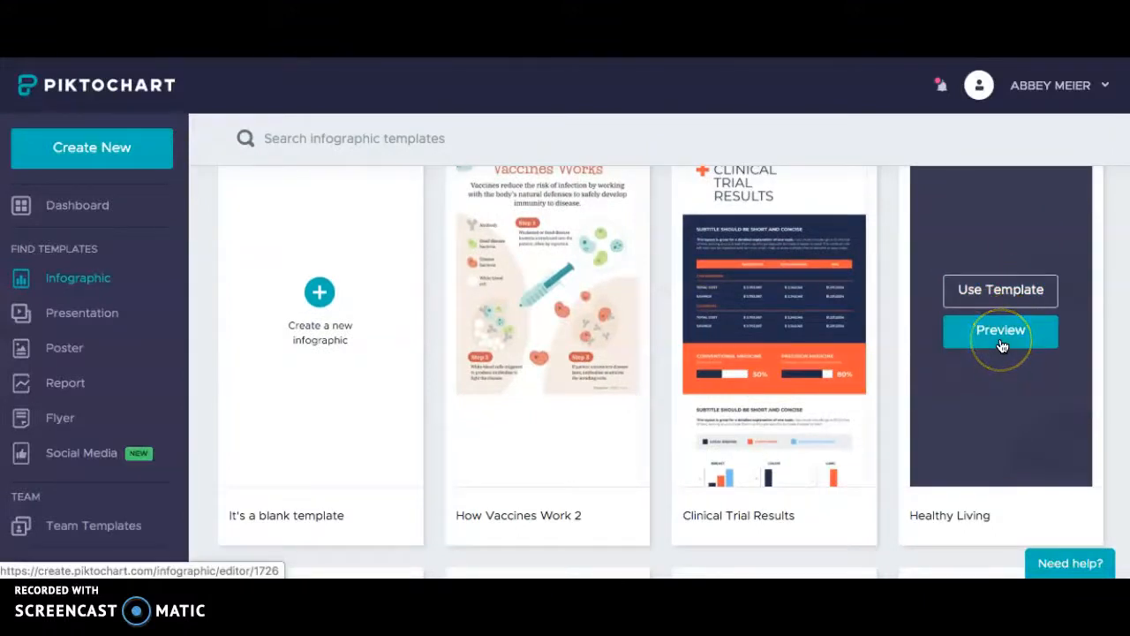
left_click(1015, 289)
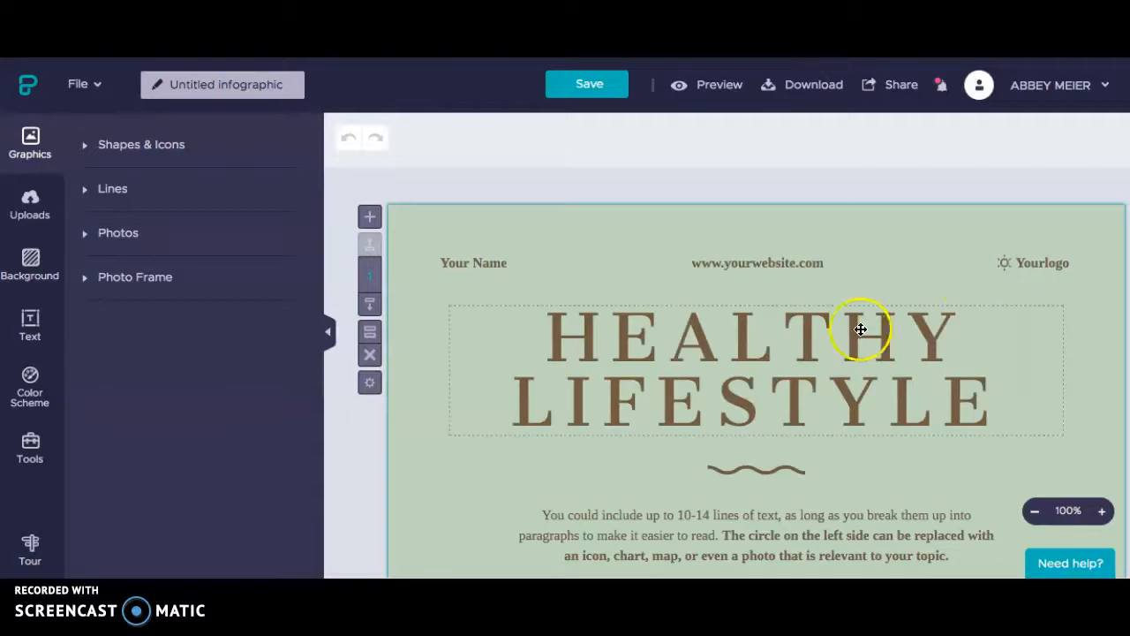
Replace the HEALTHY LIFESTYLE heading text with 'Ice Cream', then zoom the canvas out twice
left_click(857, 329)
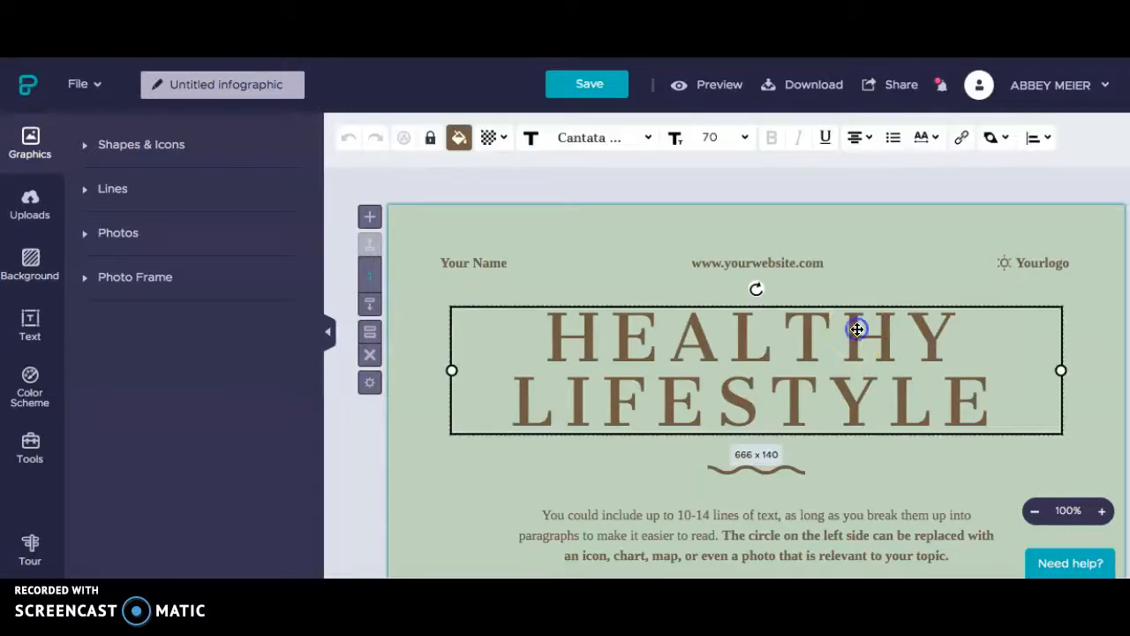
double_click(858, 330)
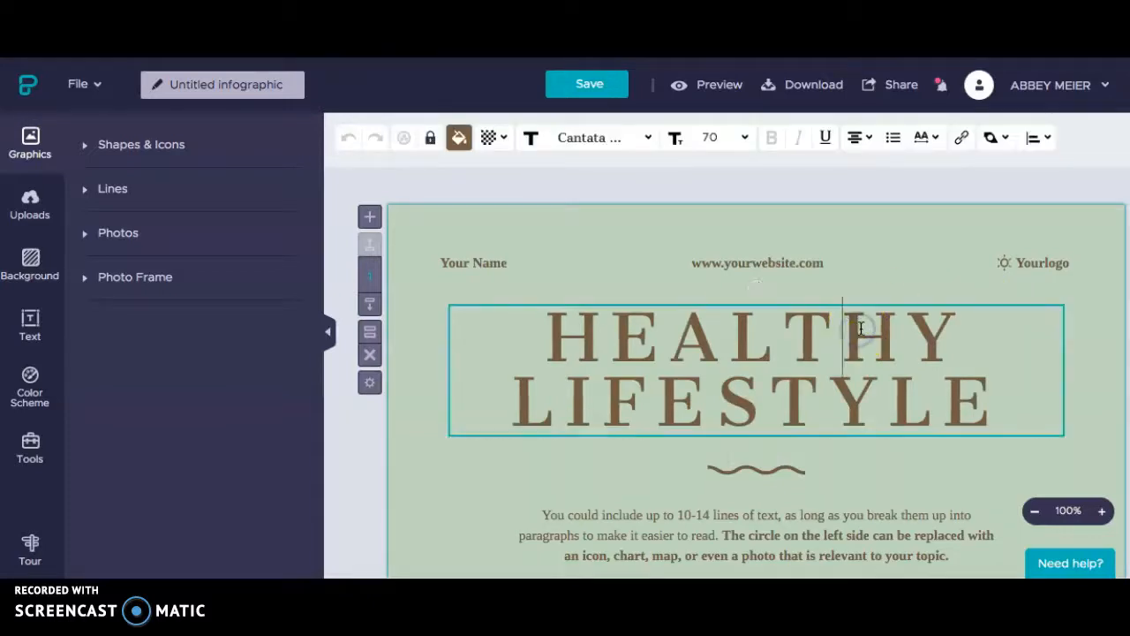
mouse_move(1003, 405)
left_mouse_down()
mouse_move(696, 371)
mouse_move(566, 340)
left_mouse_up()
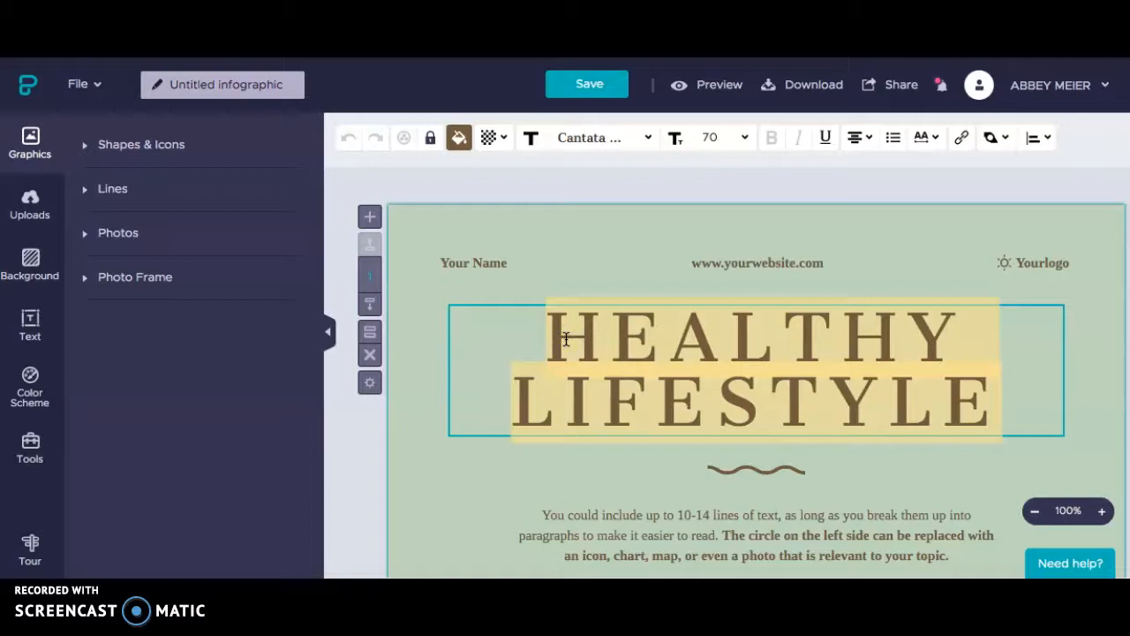
type("Ice ")
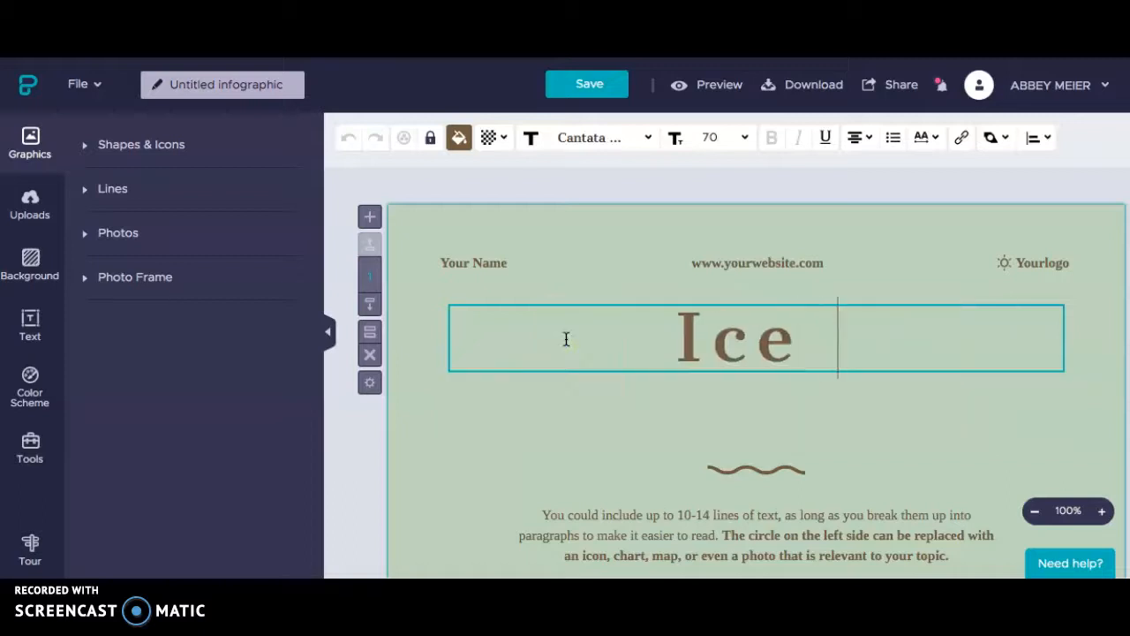
type("Cream")
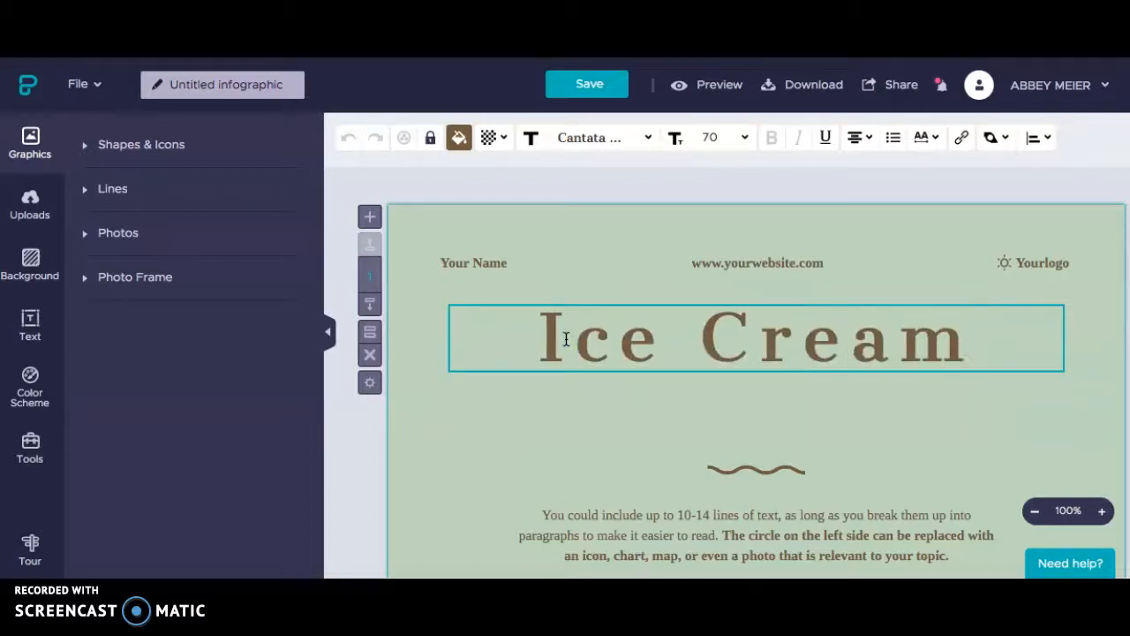
scroll(724, 391, "down", 3)
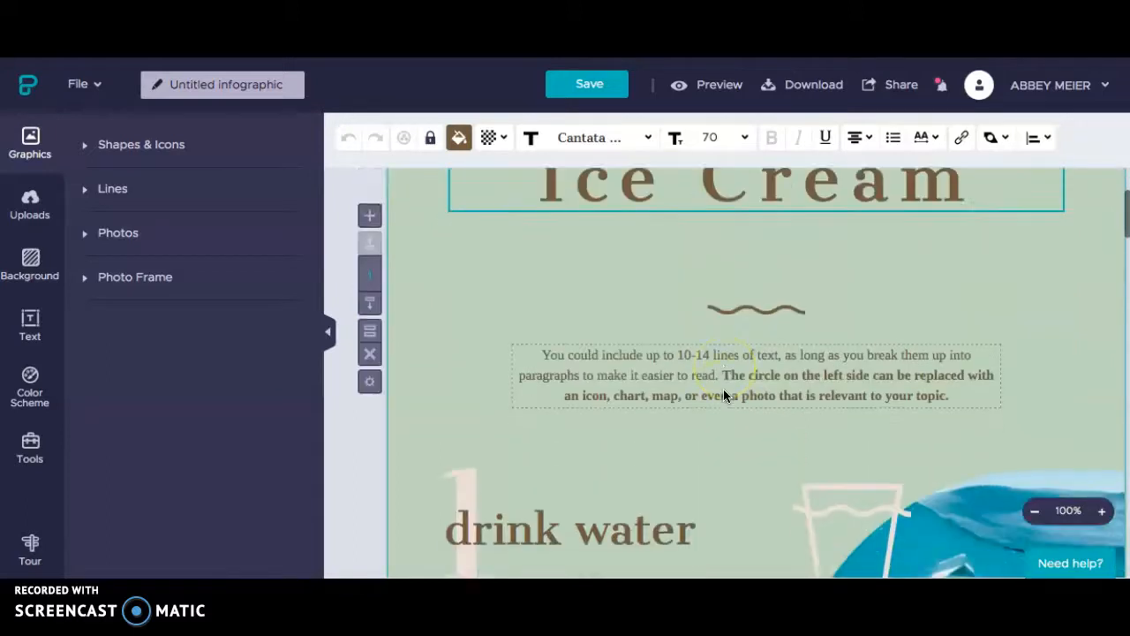
scroll(723, 389, "down", 3)
scroll(723, 389, "down", 3)
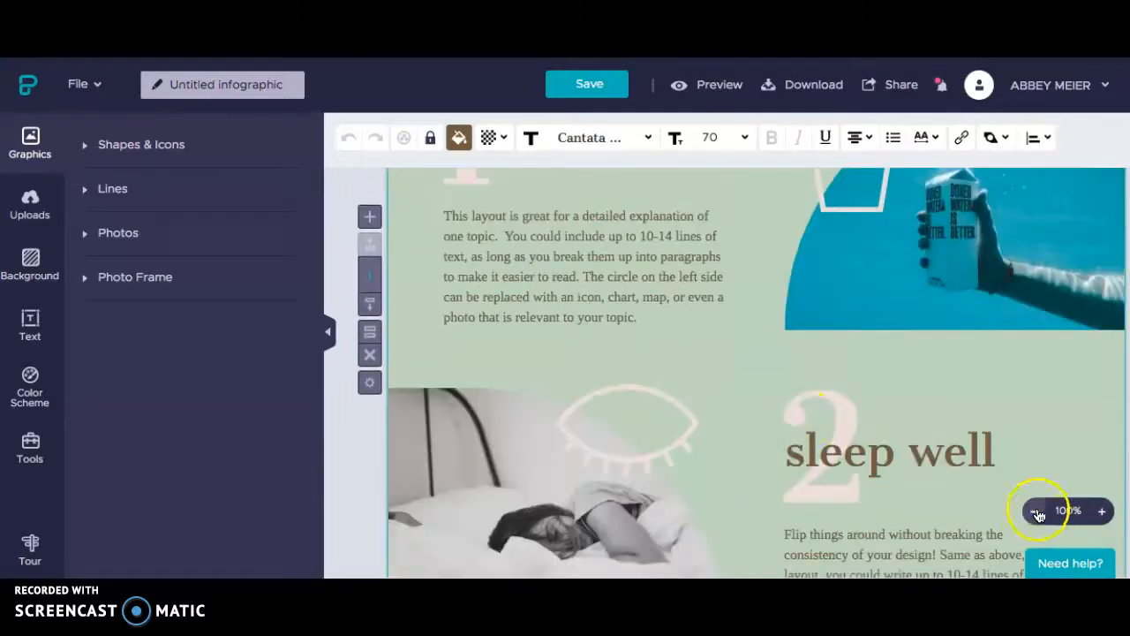
left_click(1036, 512)
left_click(1037, 513)
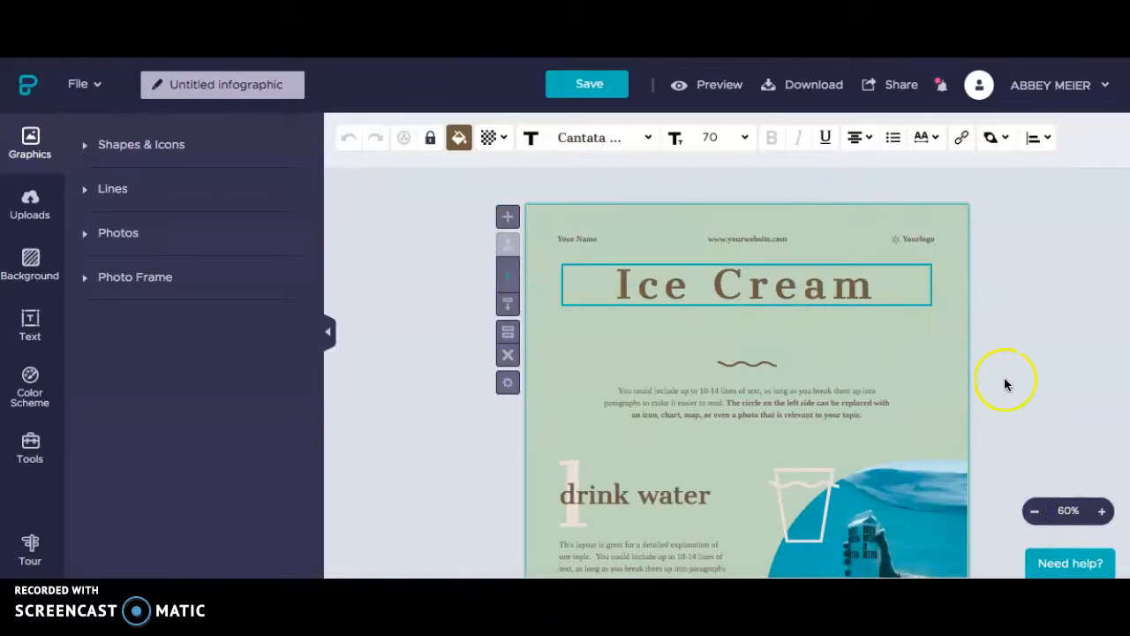
scroll(1004, 384, "down", 5)
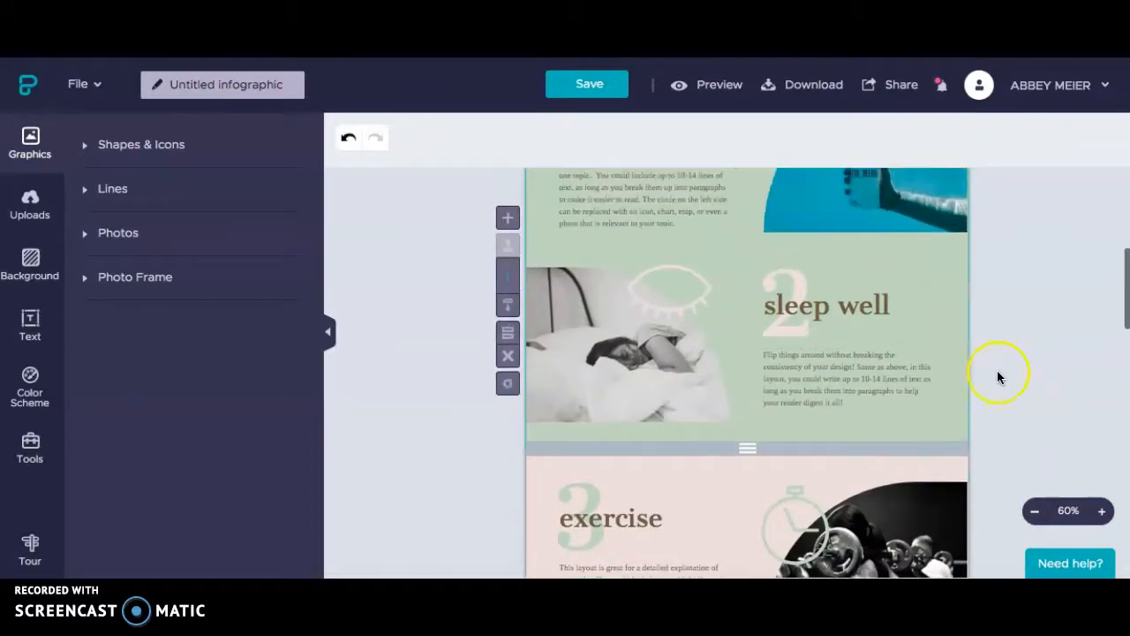
left_click(857, 304)
left_click(883, 307)
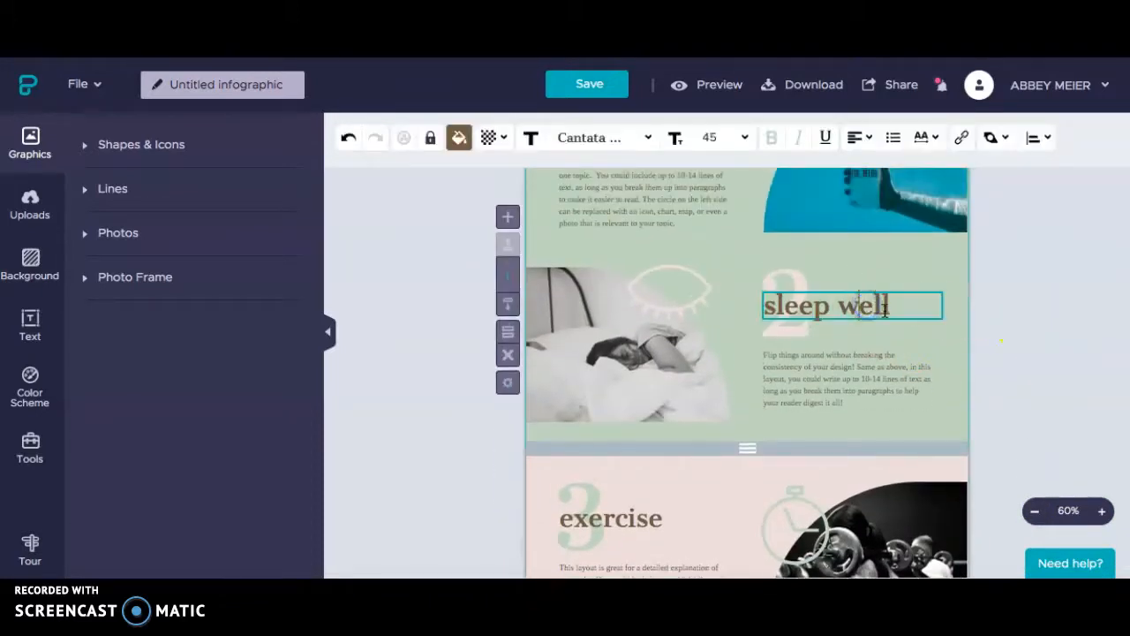
left_click_drag(895, 304, 823, 306)
left_click(907, 304)
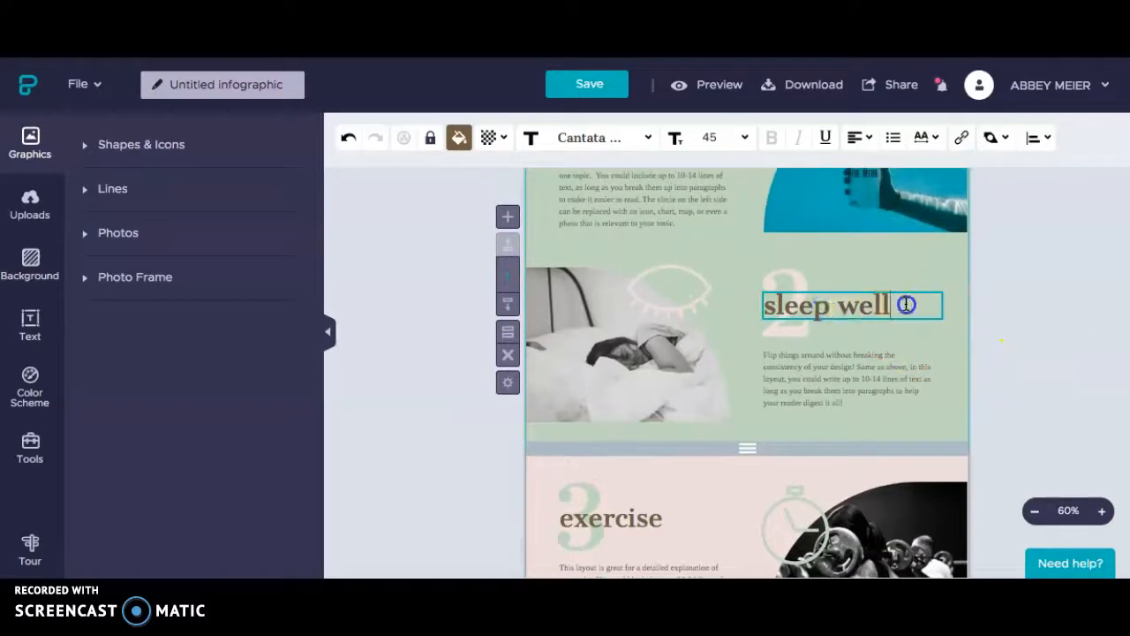
left_click(686, 369)
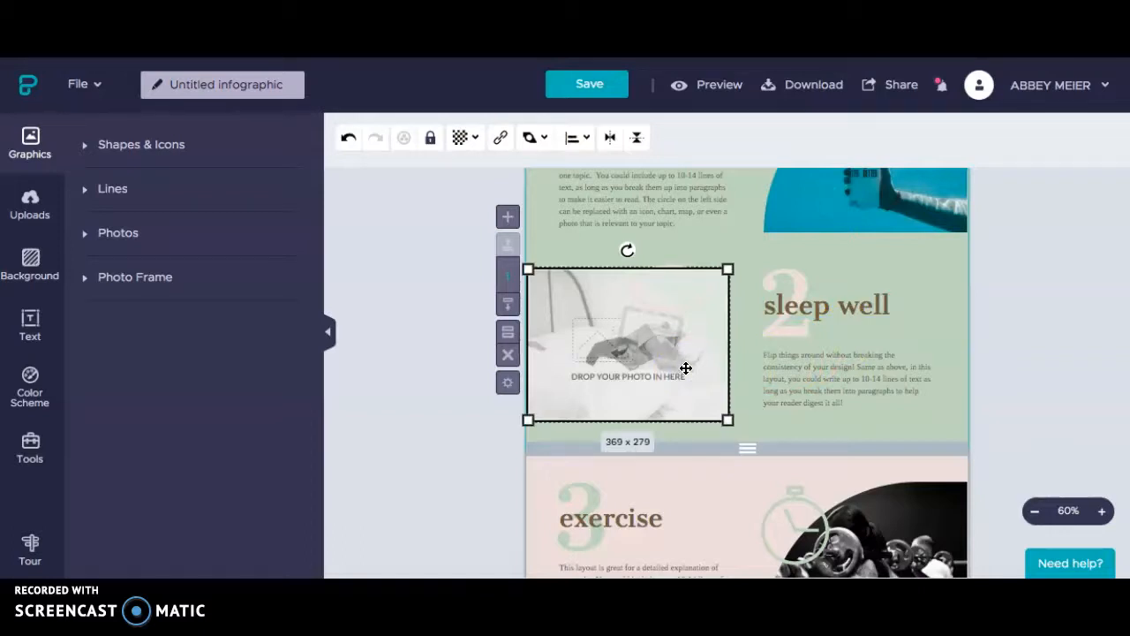
left_click(460, 137)
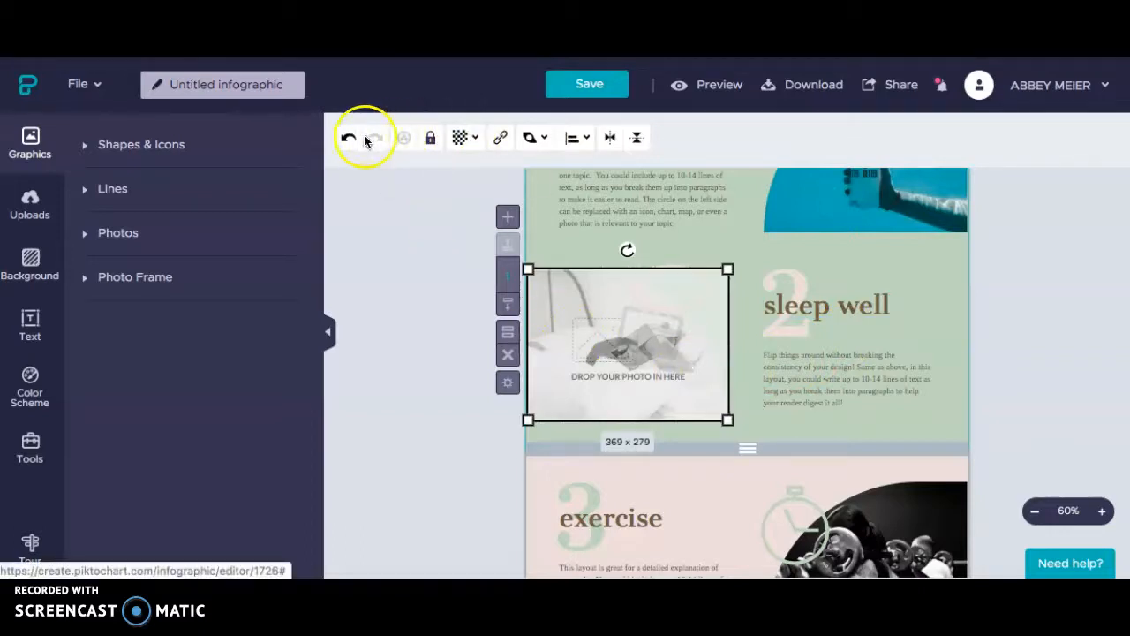
left_click(458, 138)
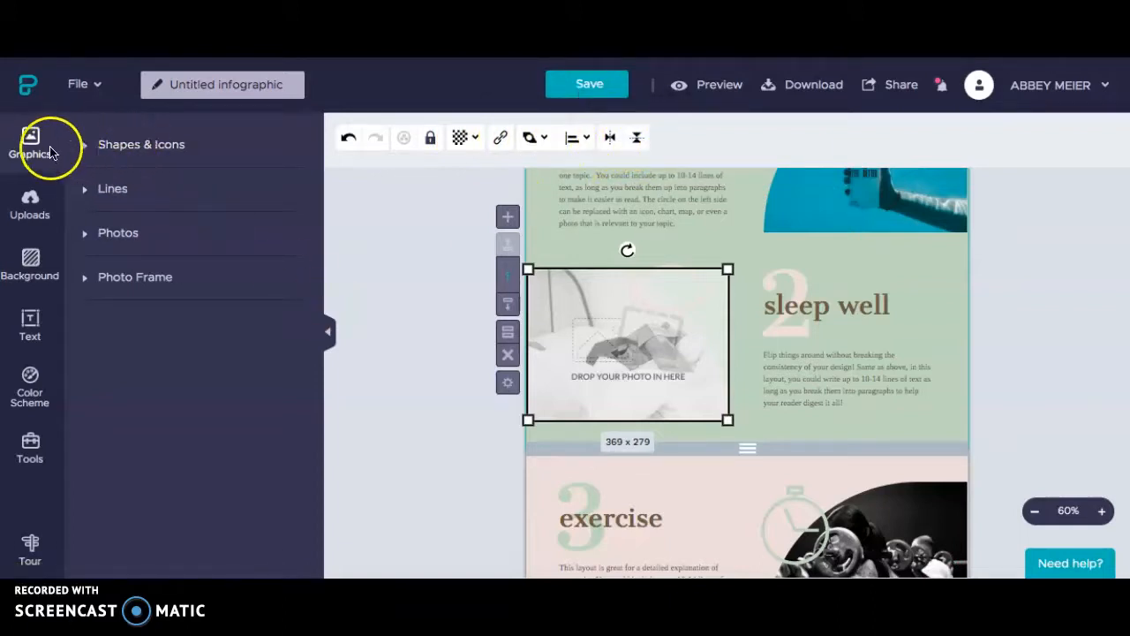
Search Shapes & Icons for 'ice cream' and browse the icon results
left_click(124, 150)
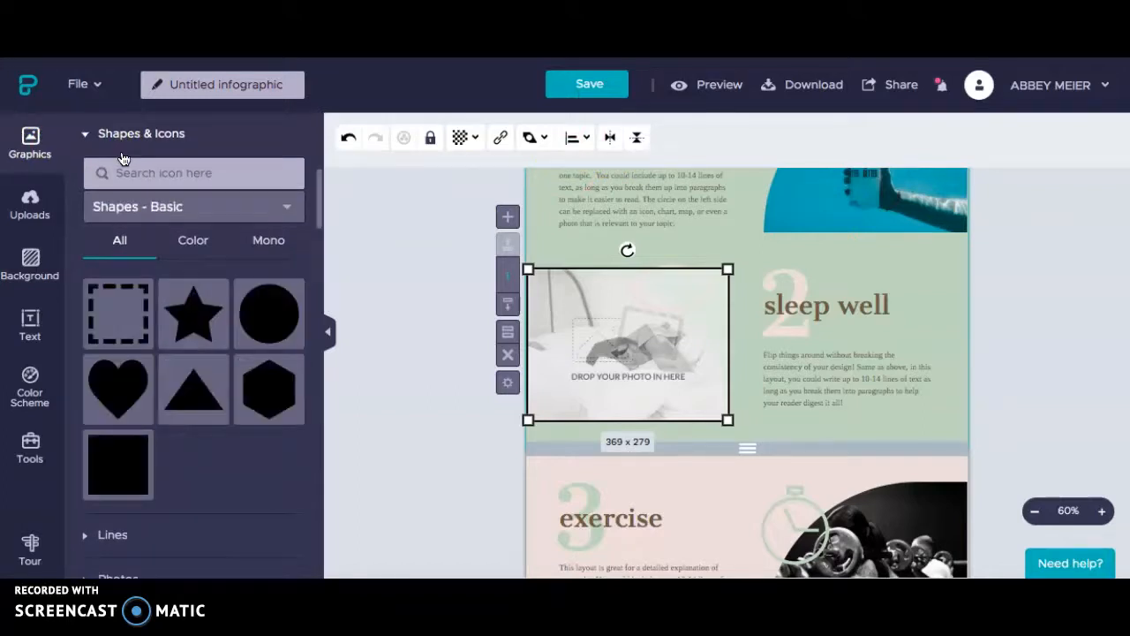
left_click(165, 172)
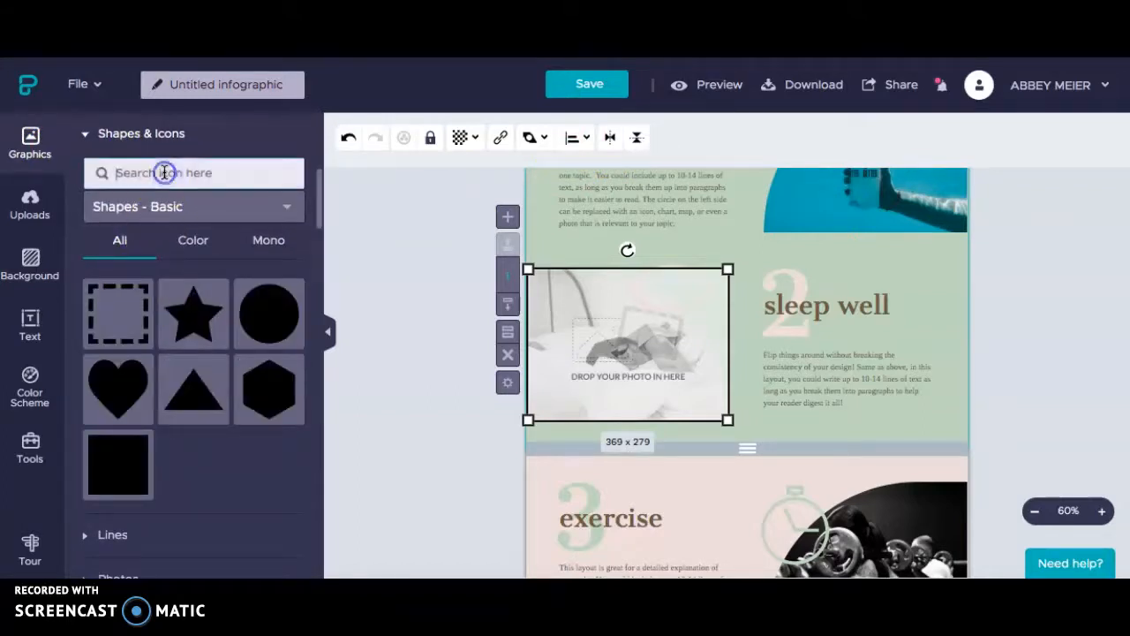
type("ice cream")
key("Return")
left_click(173, 299)
scroll(173, 305, "down", 10)
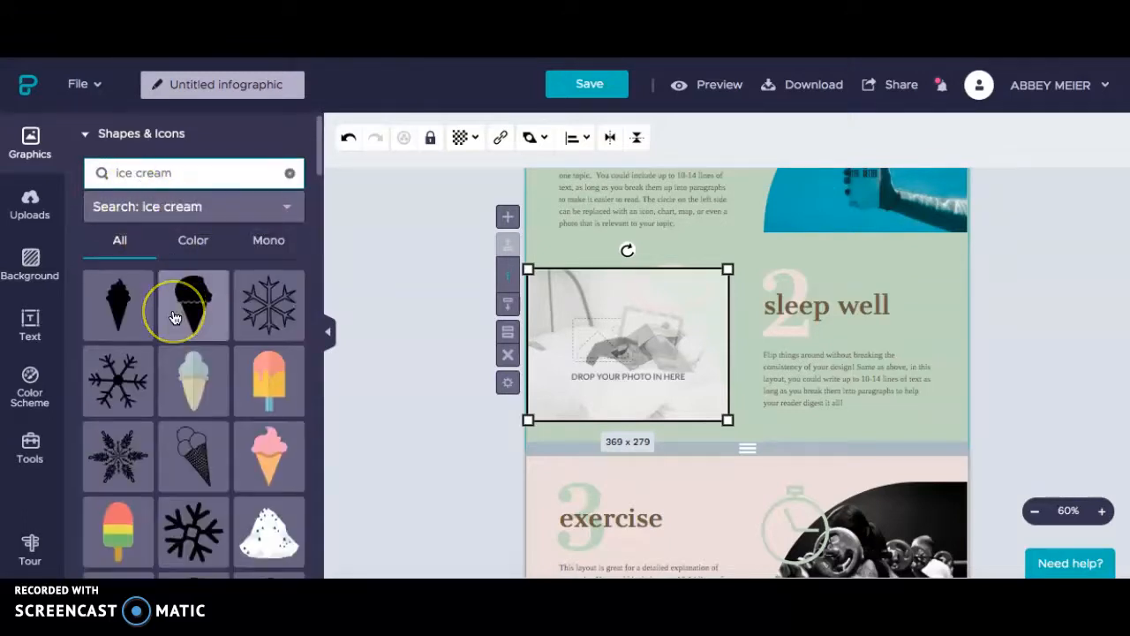
scroll(174, 318, "down", 10)
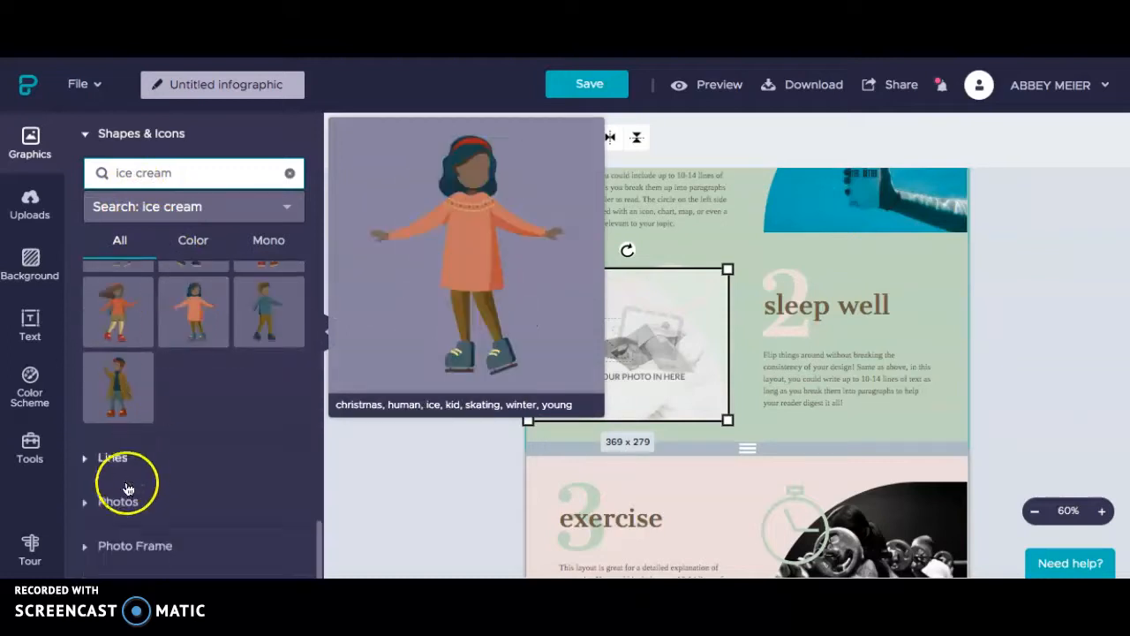
Expand the Lines graphics, then the Photos library of Unsplash stock images
left_click(113, 457)
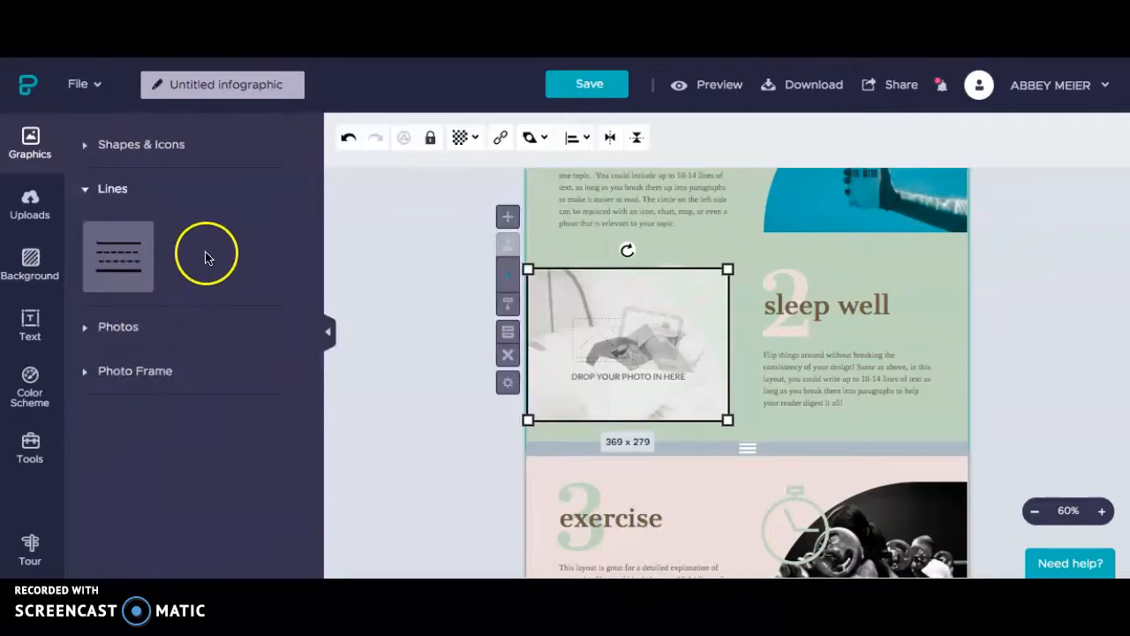
left_click(118, 327)
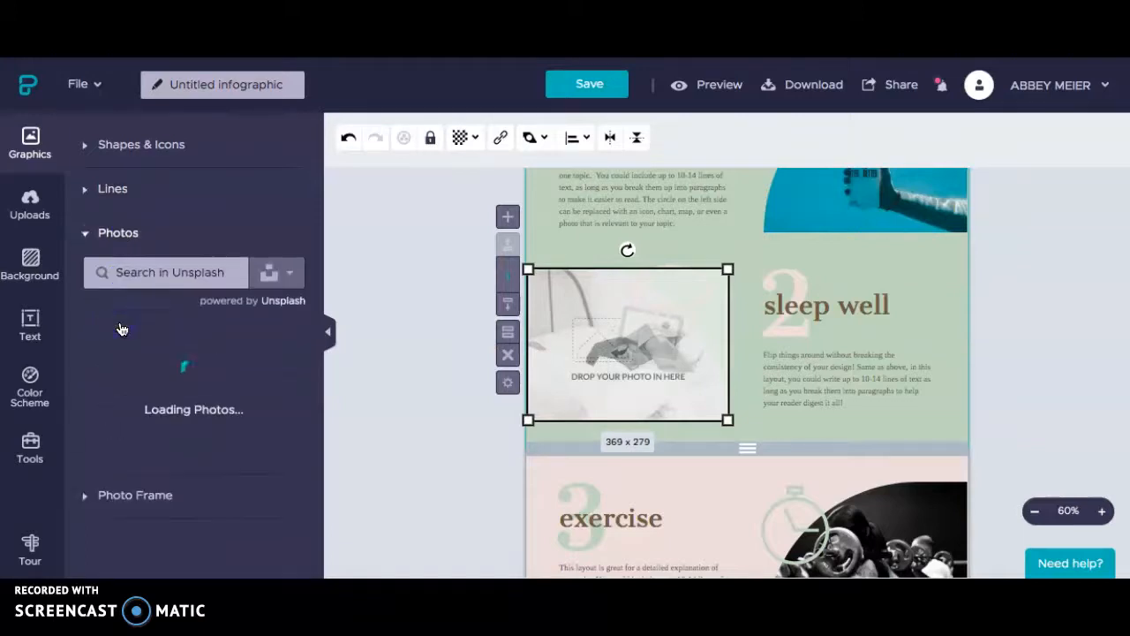
left_click(133, 401)
mouse_move(133, 402)
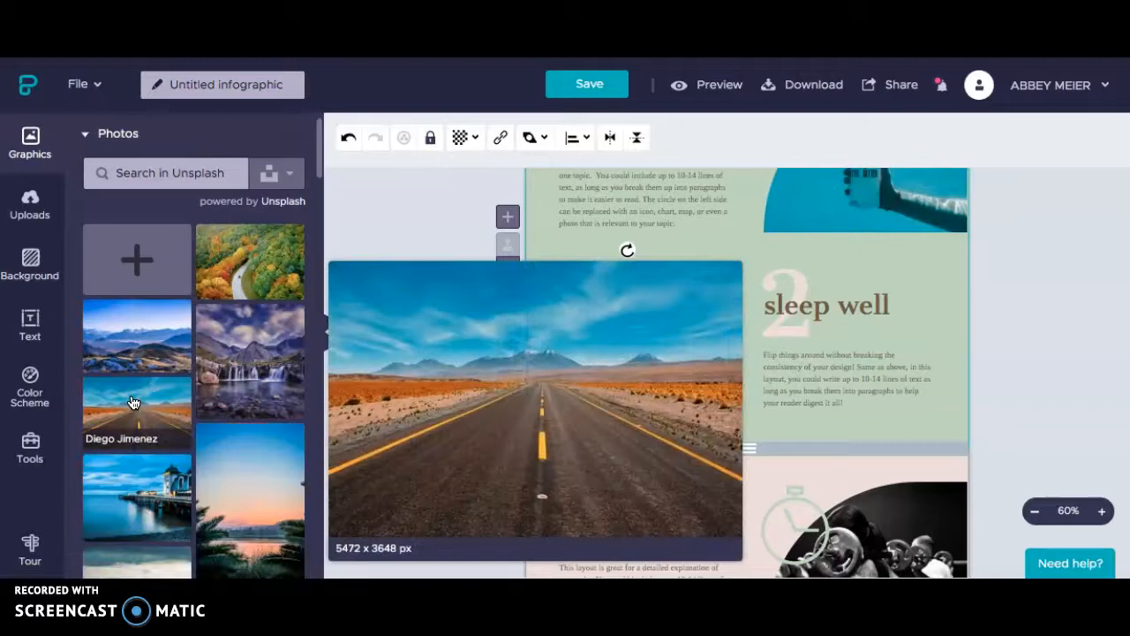
Apply the green stripes tile from Background Image to the section background
left_click(30, 200)
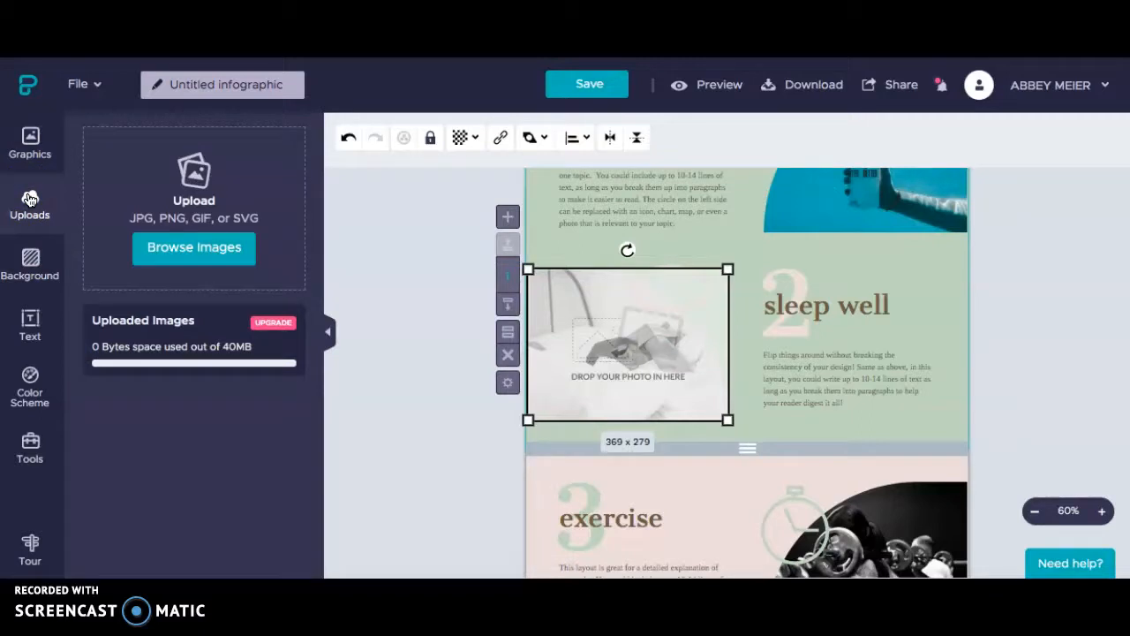
left_click(27, 263)
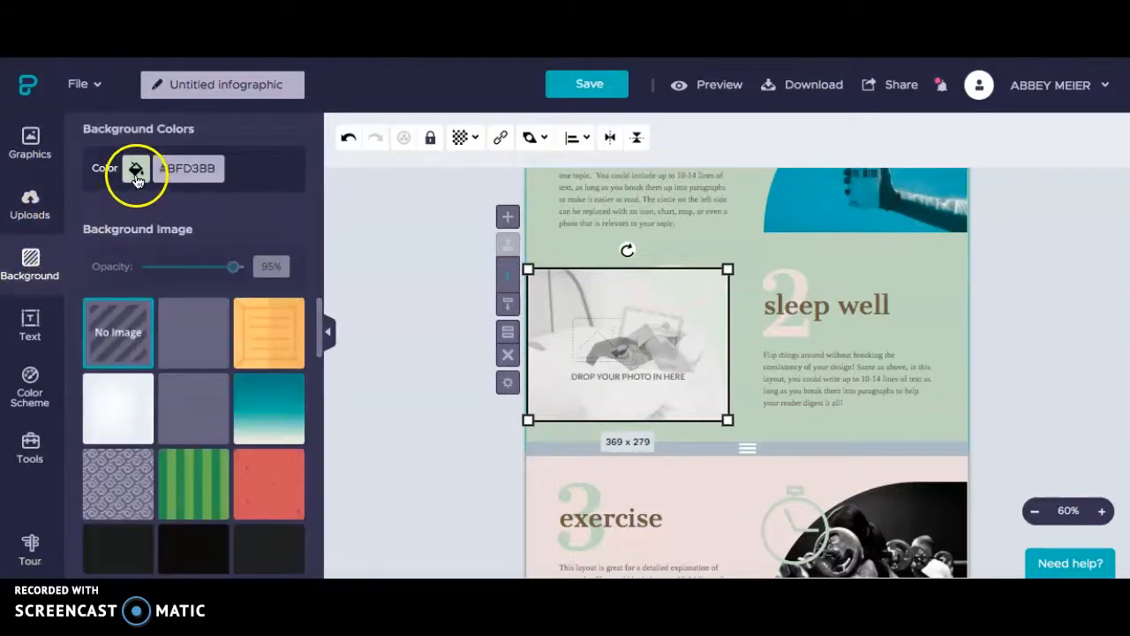
left_click(189, 475)
scroll(189, 481, "down", 2)
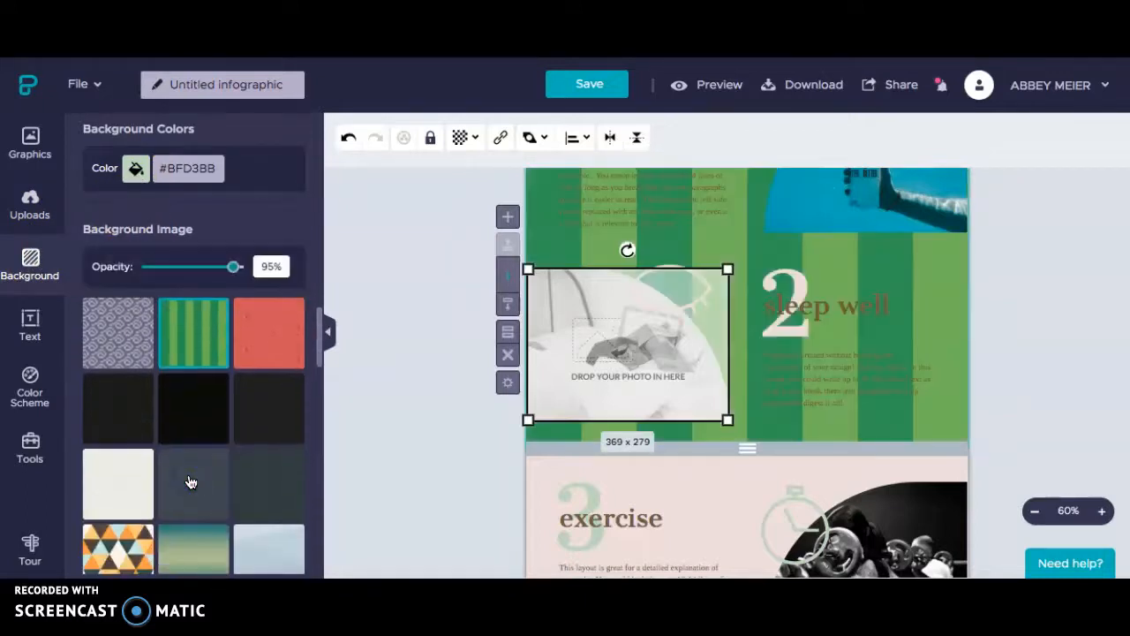
left_click(32, 311)
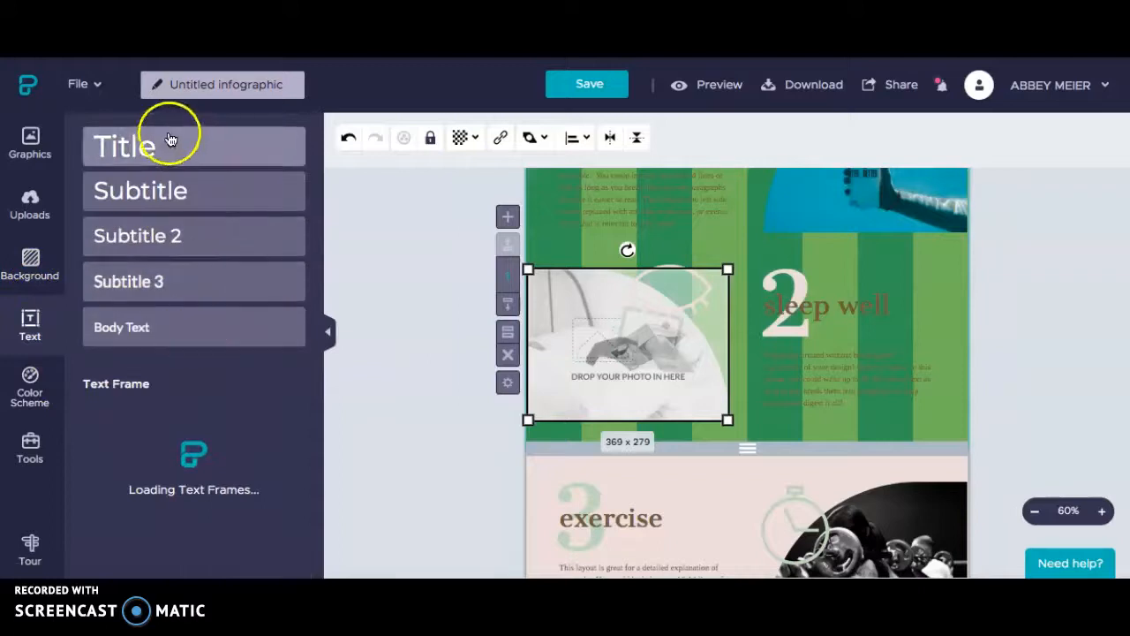
Apply the built-in Blue color scheme to the infographic
left_click(40, 392)
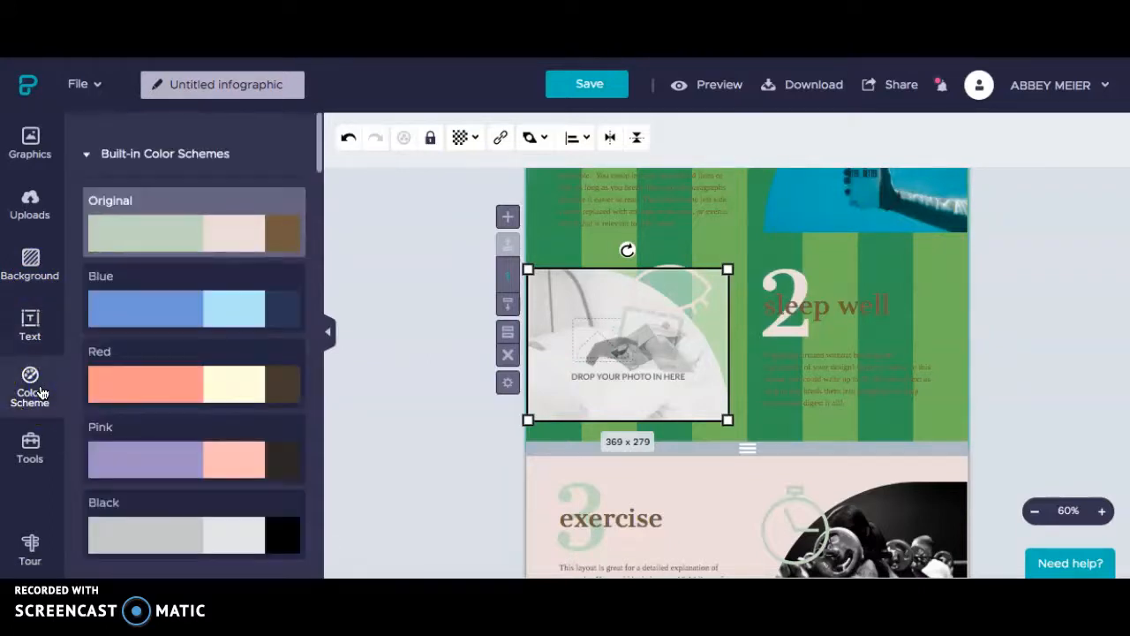
left_click(182, 300)
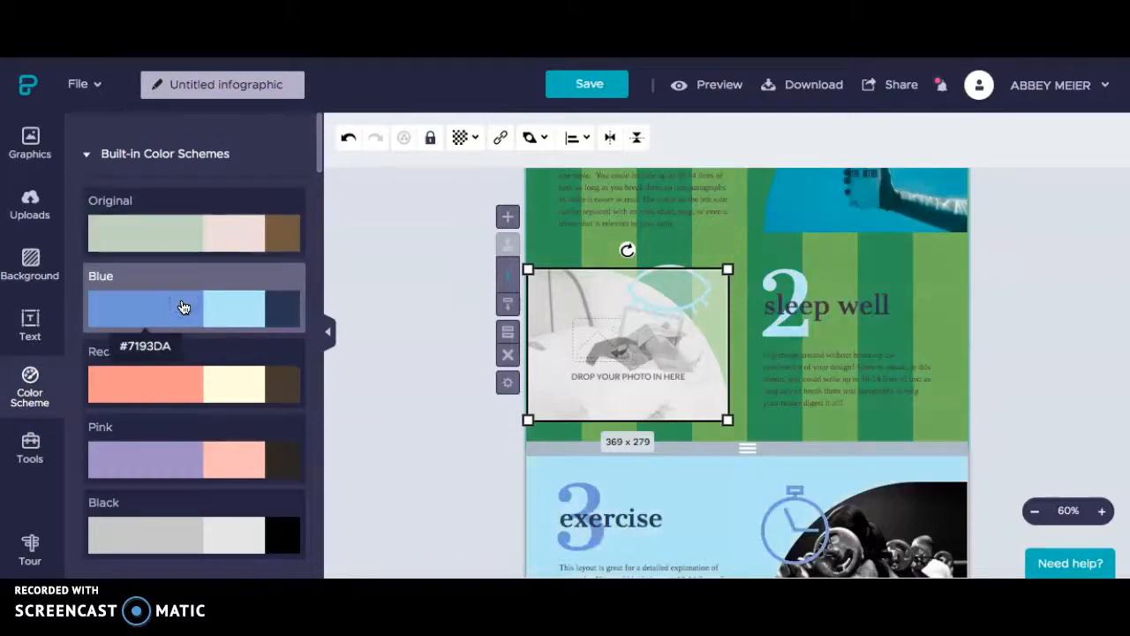
left_click(27, 450)
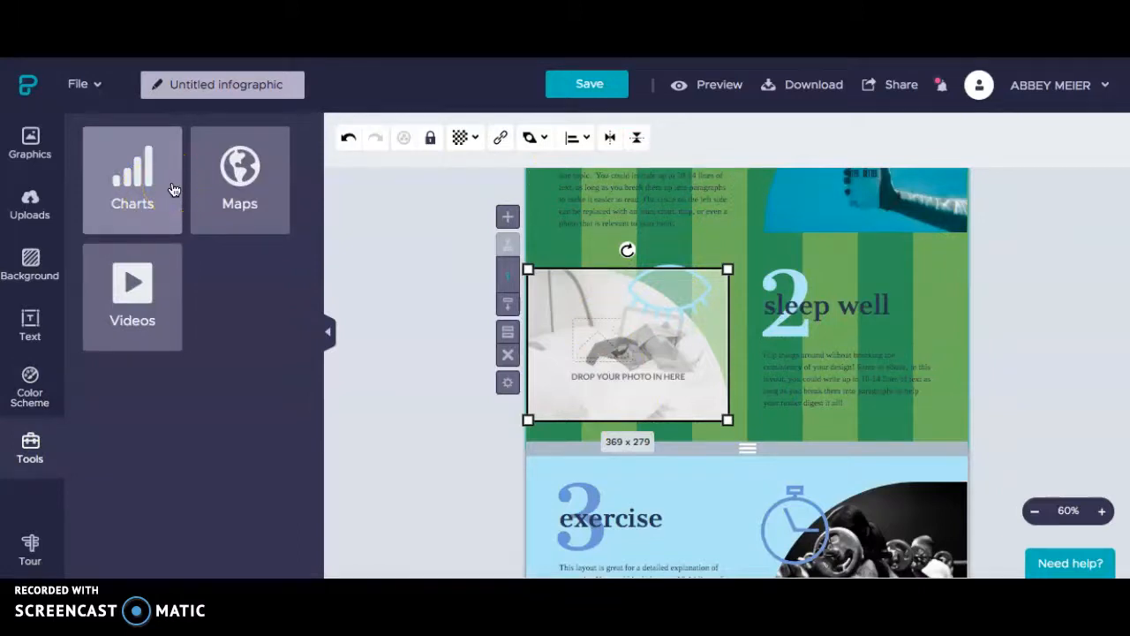
scroll(887, 413, "down", 1)
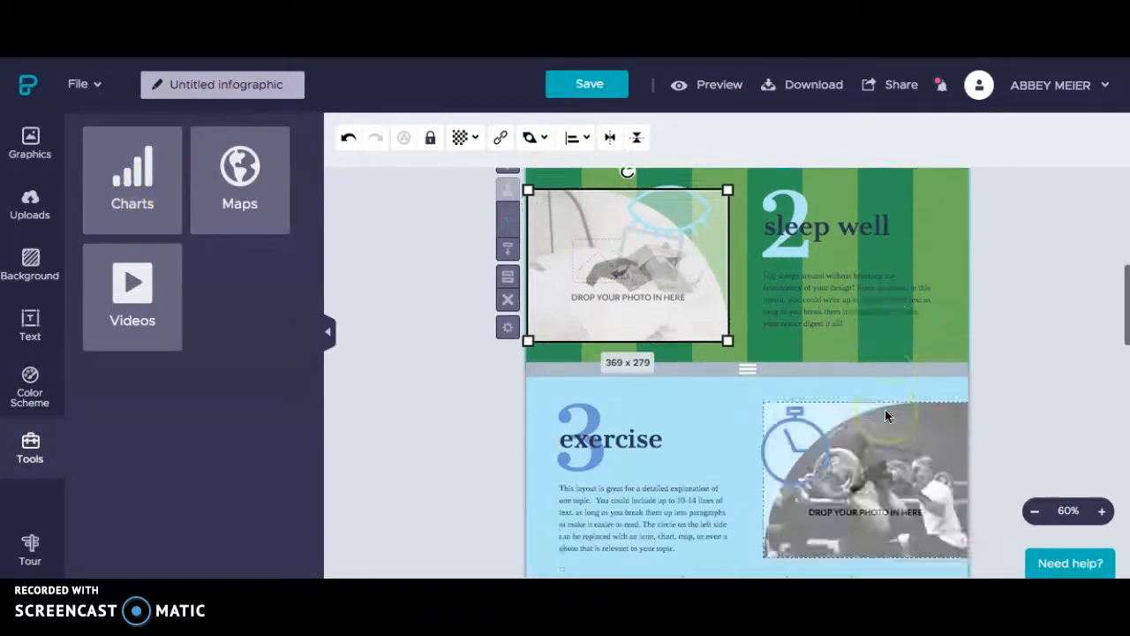
scroll(885, 409, "down", 10)
scroll(885, 408, "down", 4)
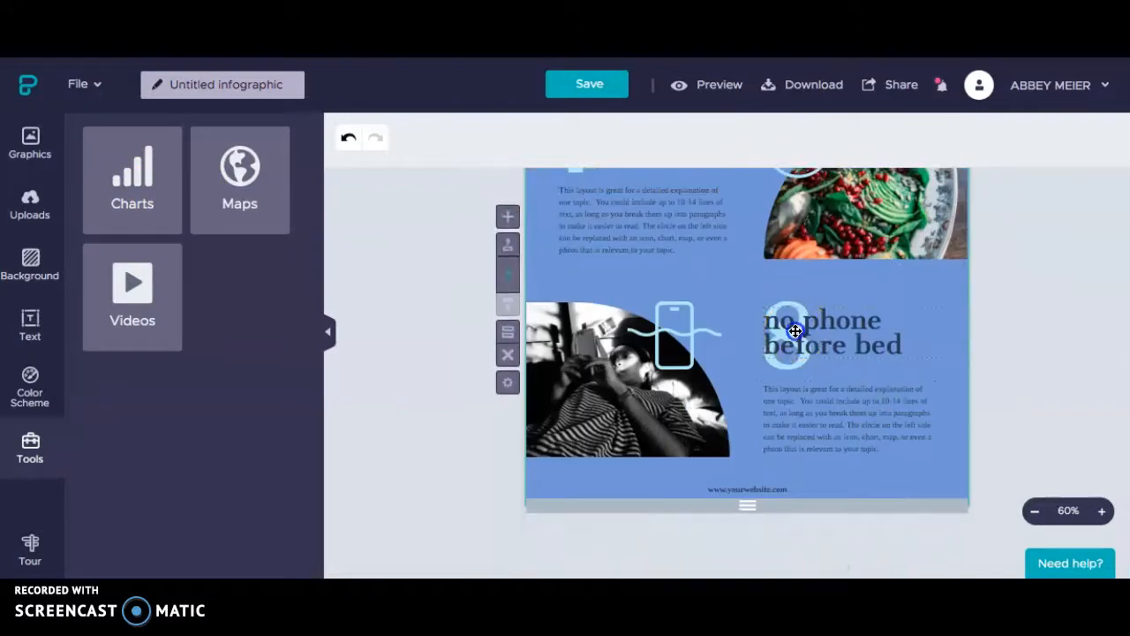
left_click(795, 332)
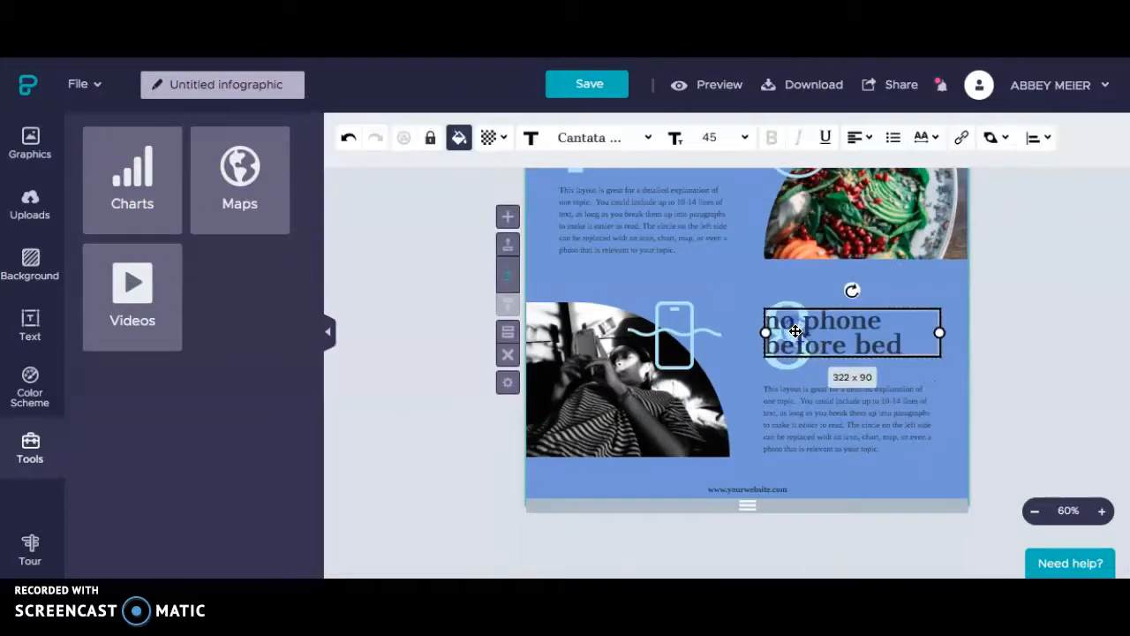
left_click(638, 419)
left_click(834, 230)
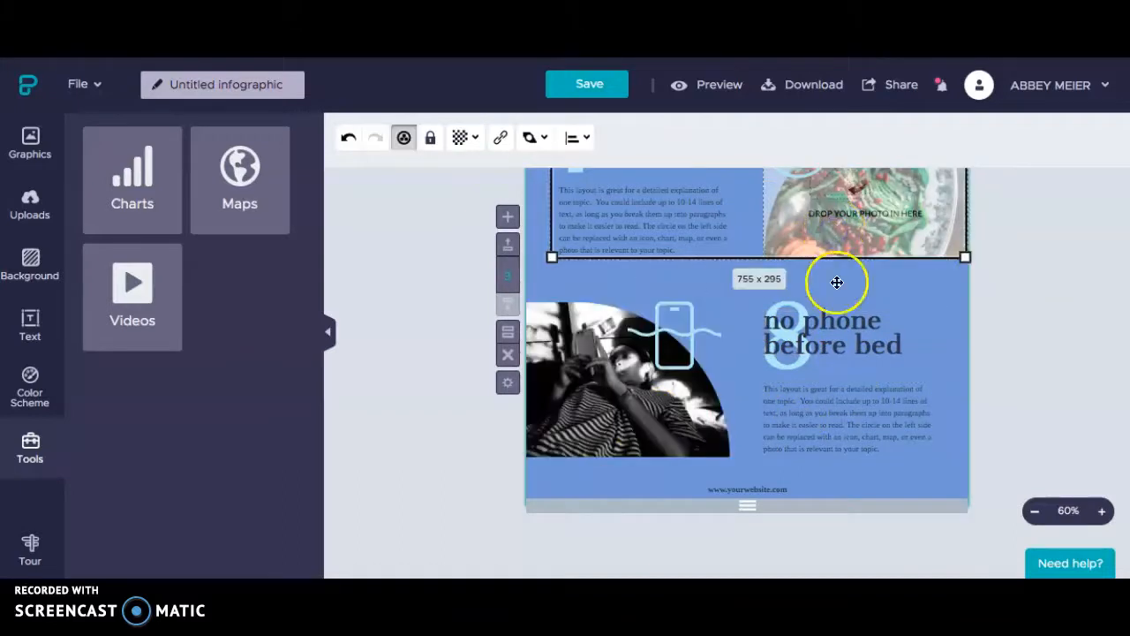
left_click(846, 402)
scroll(846, 402, "up", 10)
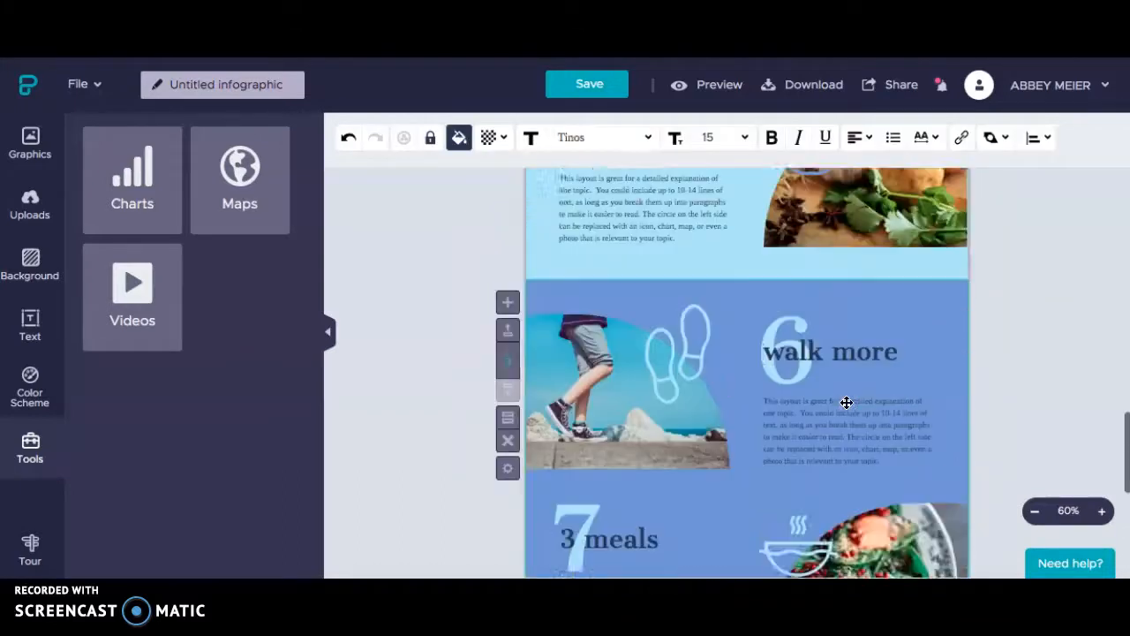
scroll(846, 402, "up", 8)
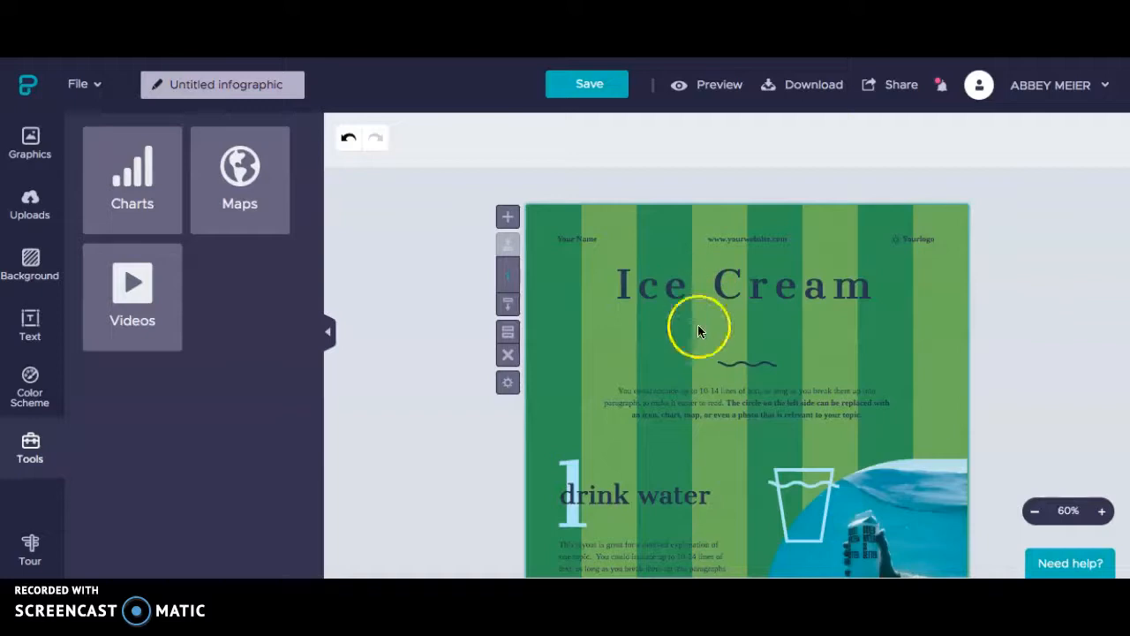
Save the Ice Cream infographic and wait for 'Successfully saved visual'
left_click(587, 88)
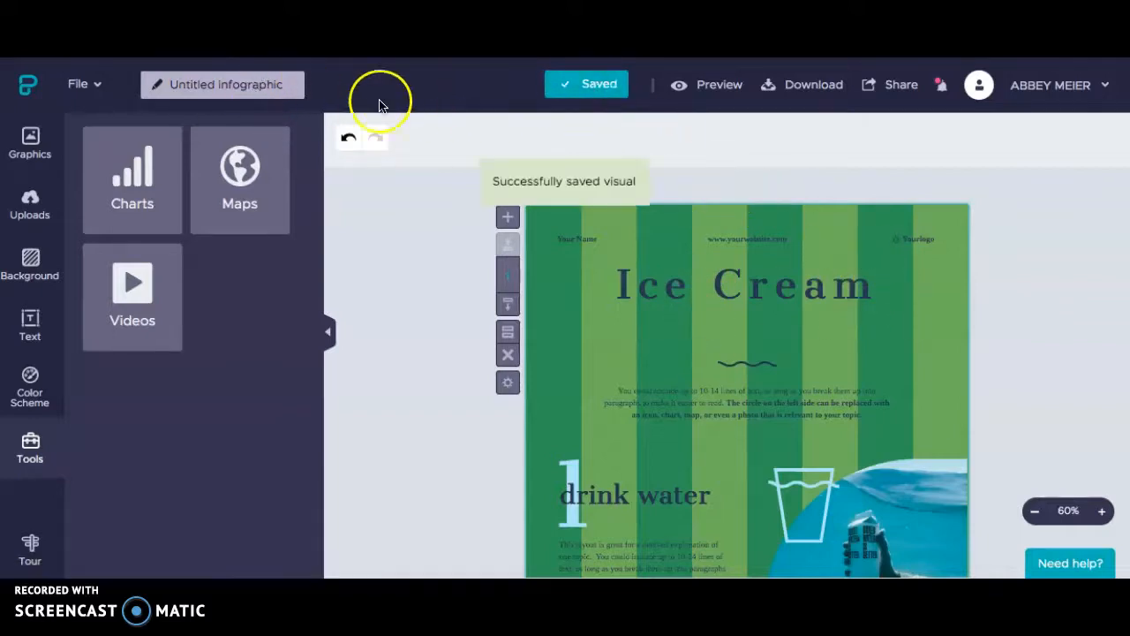